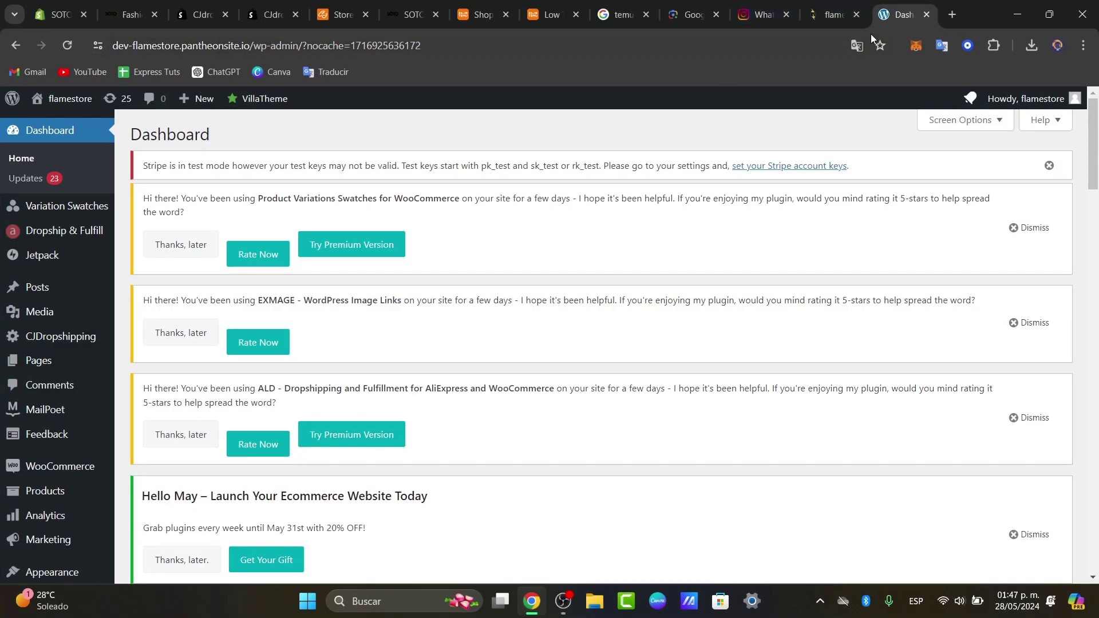
Switch to the Instagram for Business tab and scroll through the Instagram Shopping overview
left_click(764, 14)
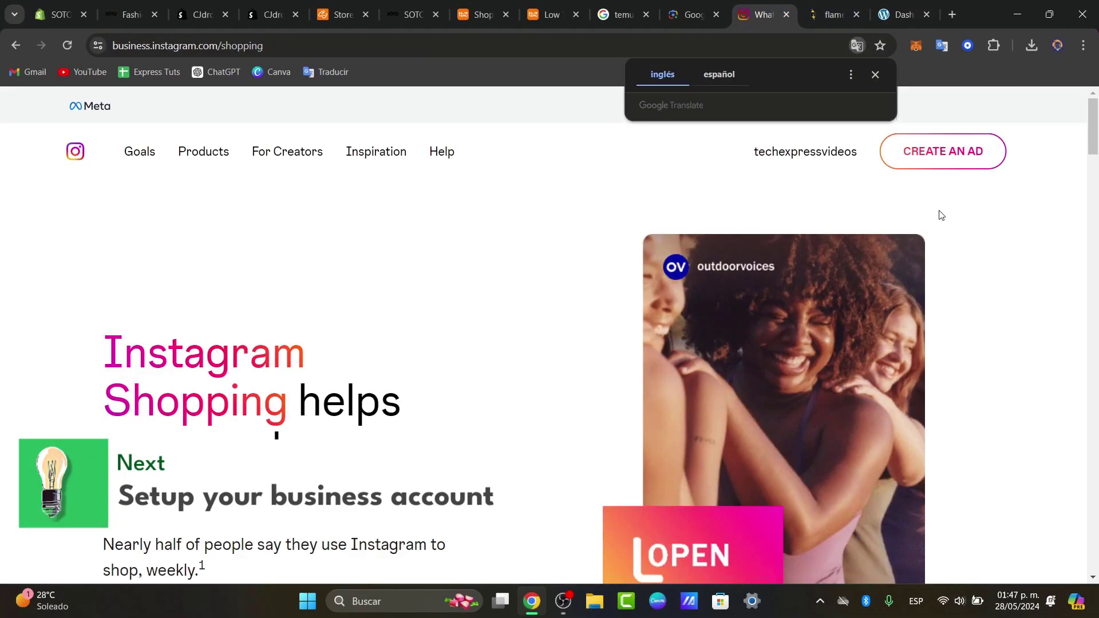
scroll(940, 215, "down", 3)
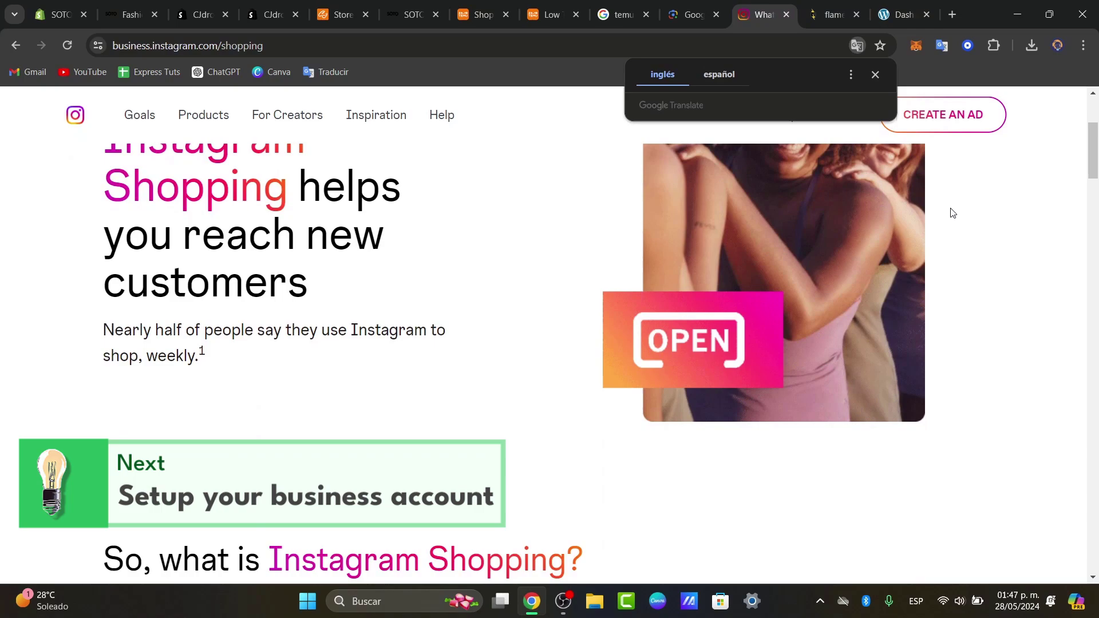
scroll(979, 223, "down", 1)
scroll(979, 223, "down", 10)
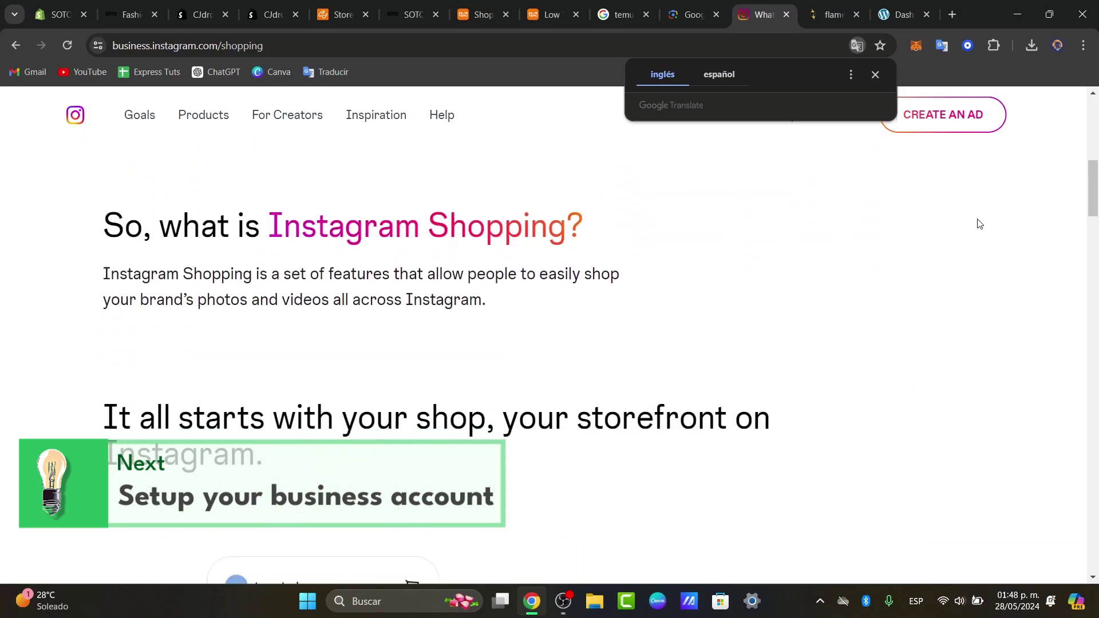
scroll(980, 223, "down", 10)
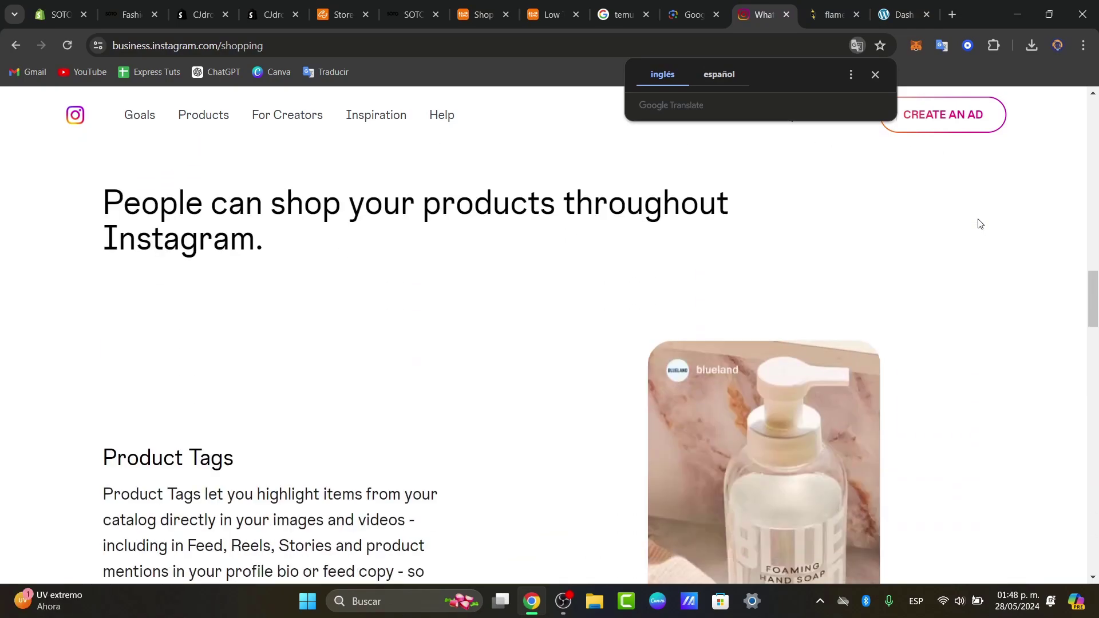
scroll(980, 223, "up", 7)
scroll(981, 223, "down", 10)
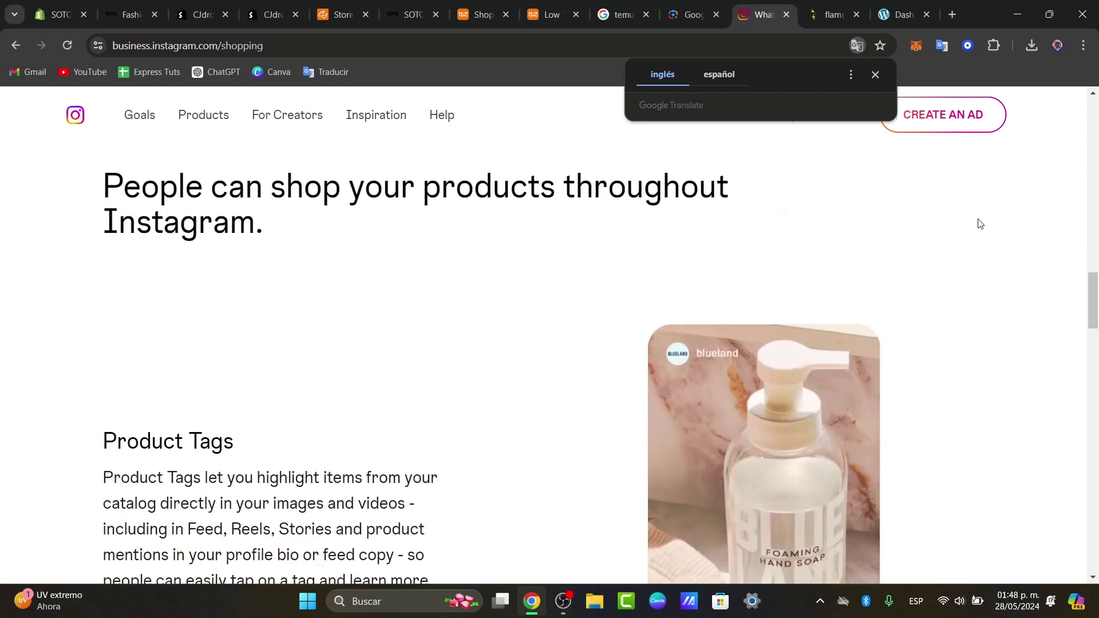
scroll(980, 224, "down", 5)
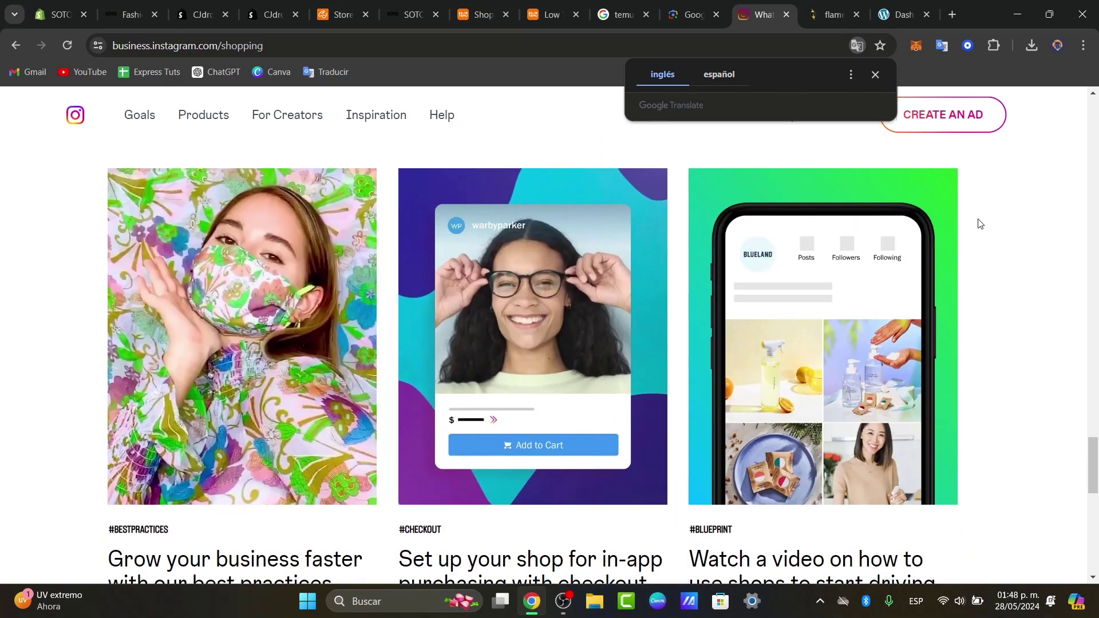
scroll(977, 262, "down", 10)
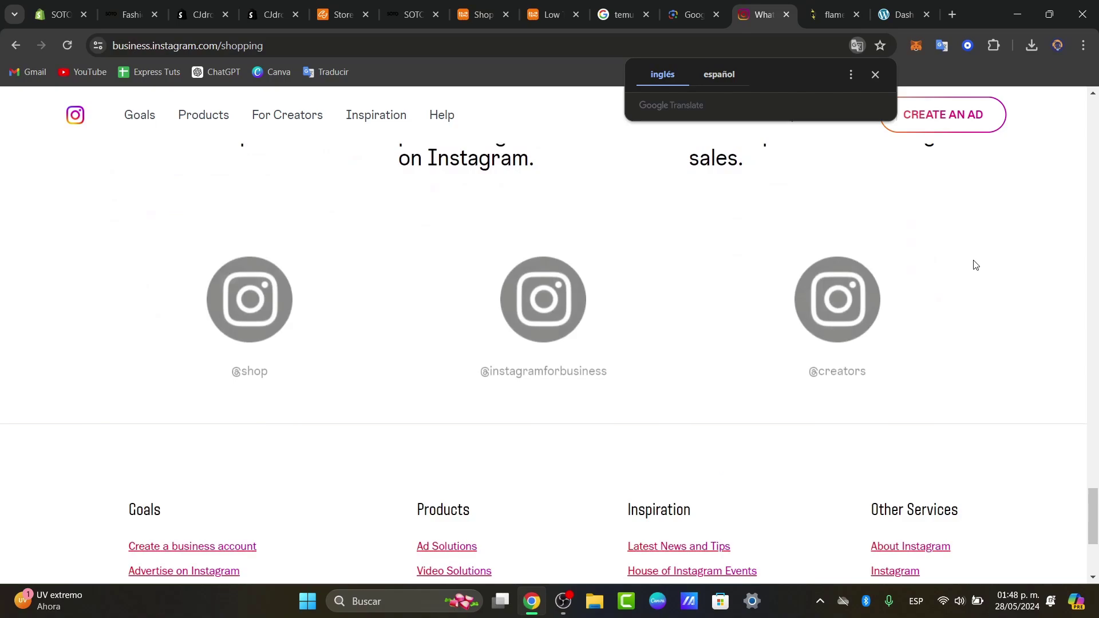
Return to the top, dismiss the translation prompt, and open instagram.com in a new tab
scroll(976, 265, "up", 15)
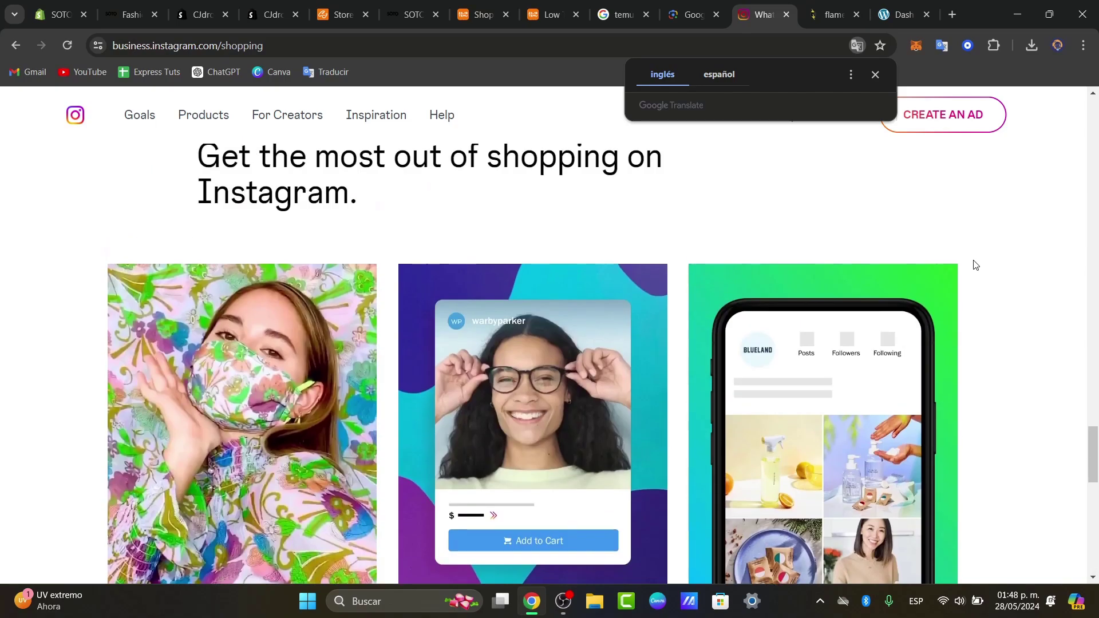
scroll(976, 265, "up", 10)
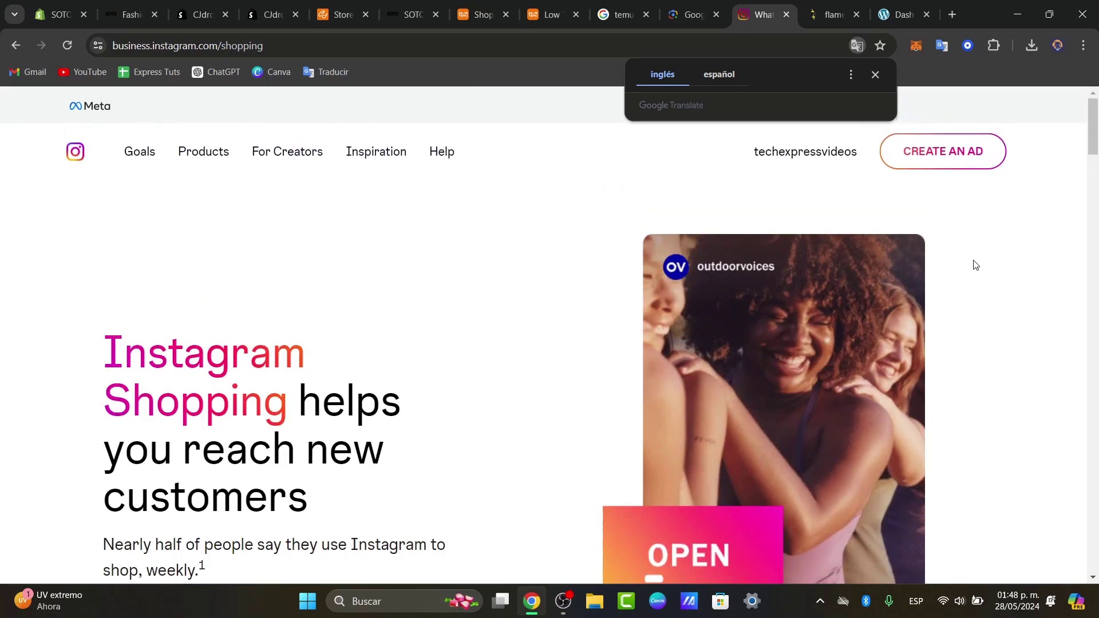
left_click(877, 75)
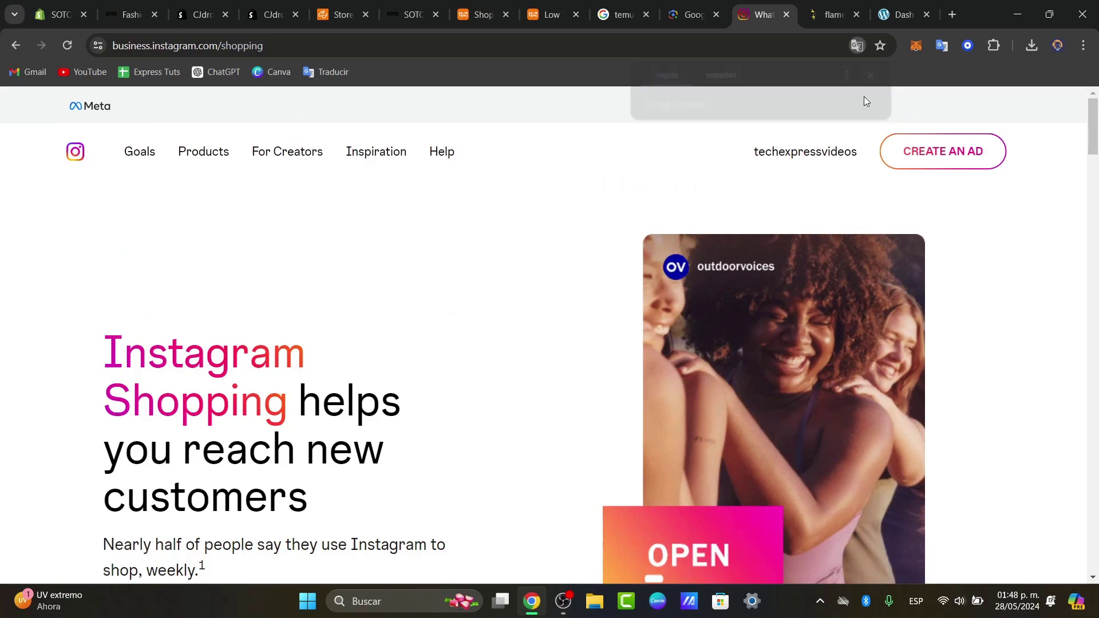
left_click(812, 154)
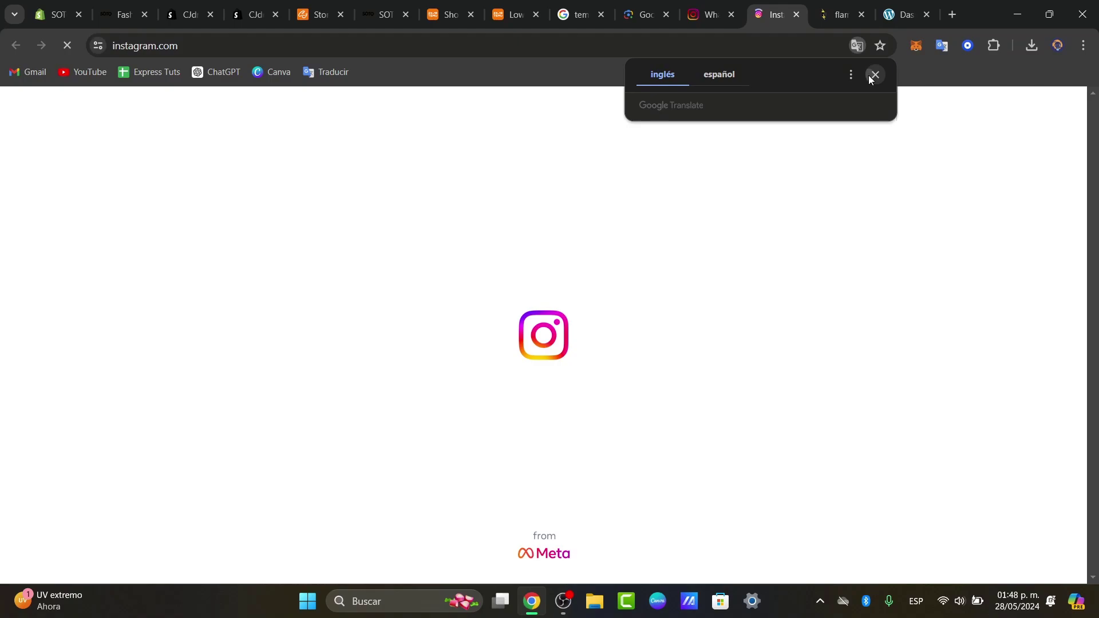
Dismiss the translation prompt and search Google for 'instagram shop countries elegibility' in a new tab
left_click(873, 76)
left_click(950, 21)
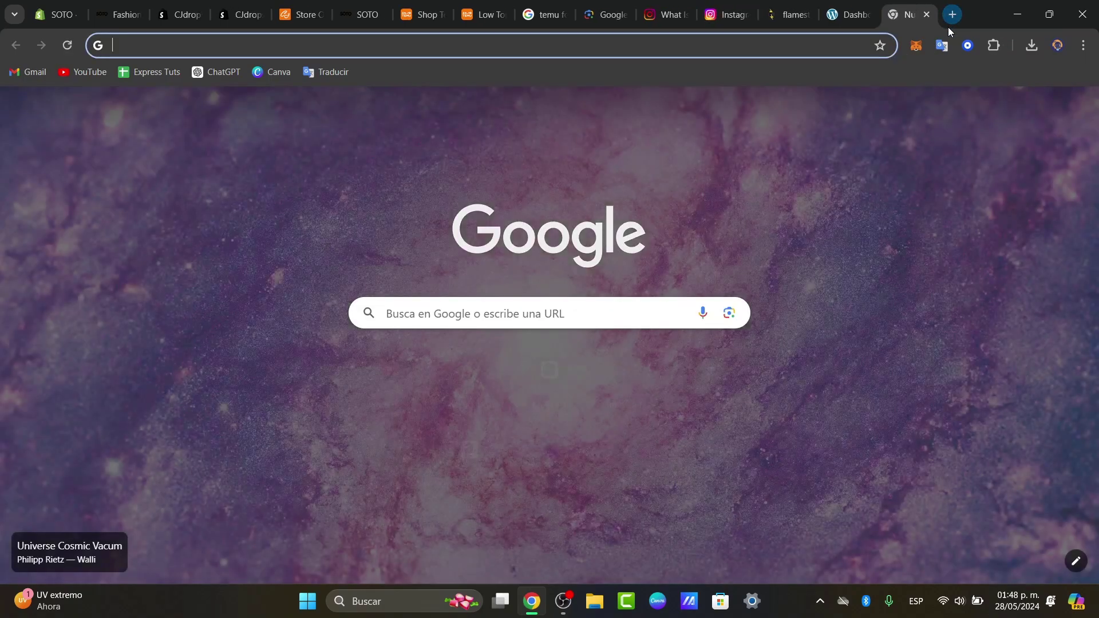
type("instagram shop ")
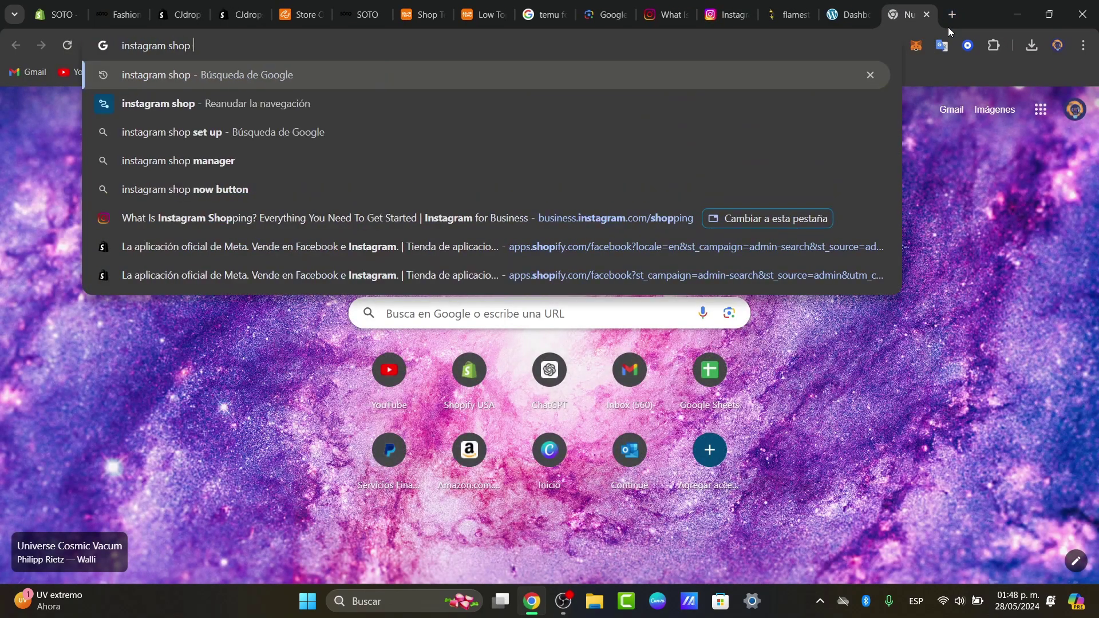
type("countries elegibi")
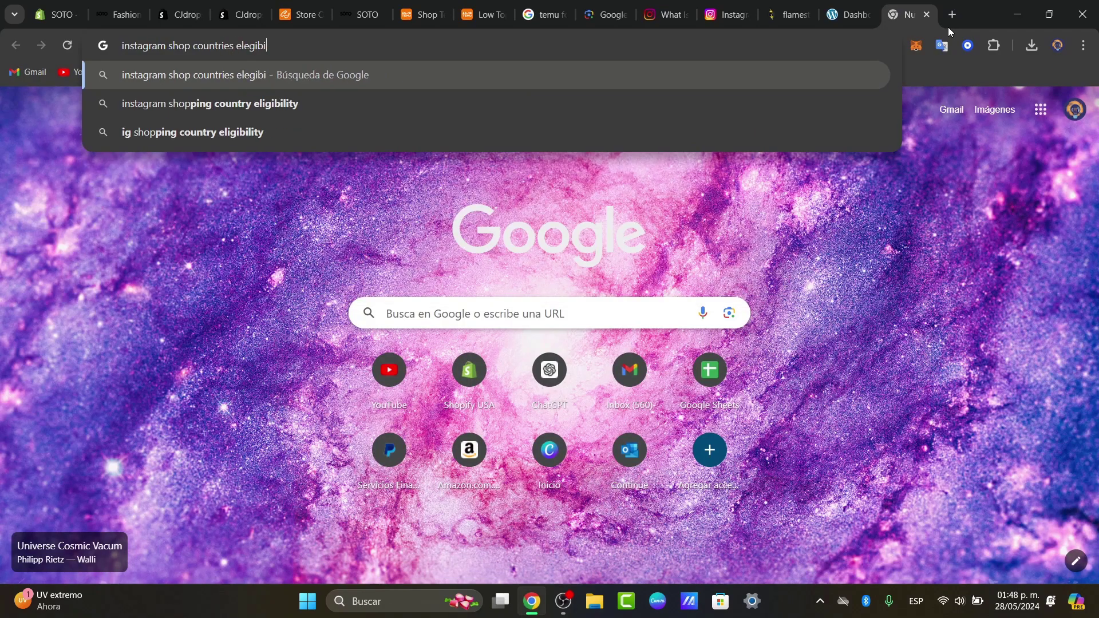
type("lity")
key("Return")
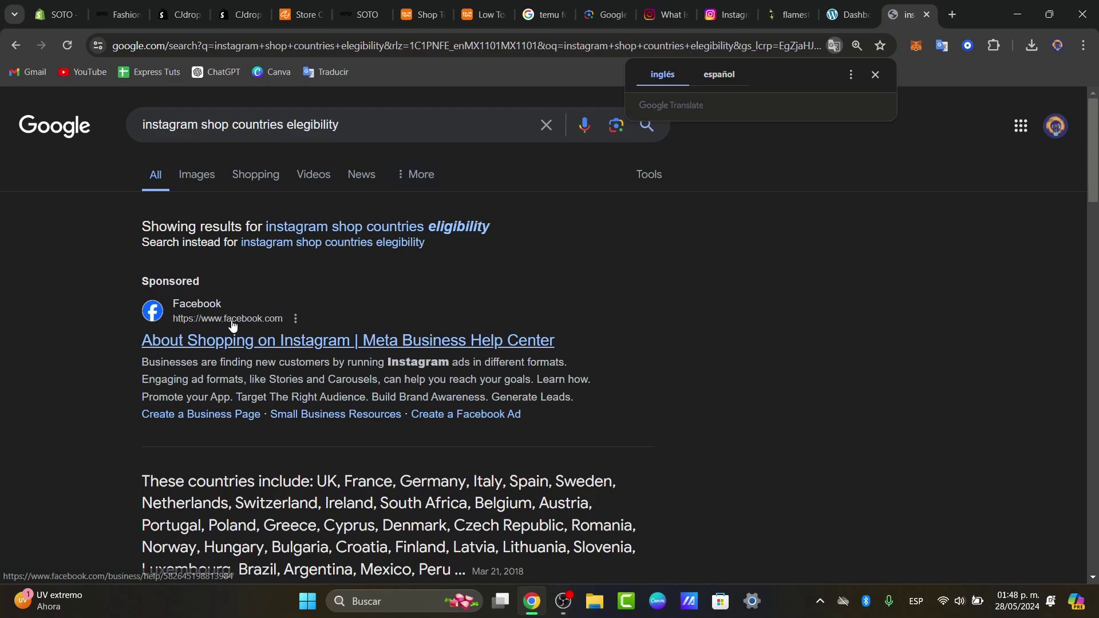
Read the Meta Business Help Center article 'About shopping on Instagram', covering shop seller tools and availability
left_click(239, 344)
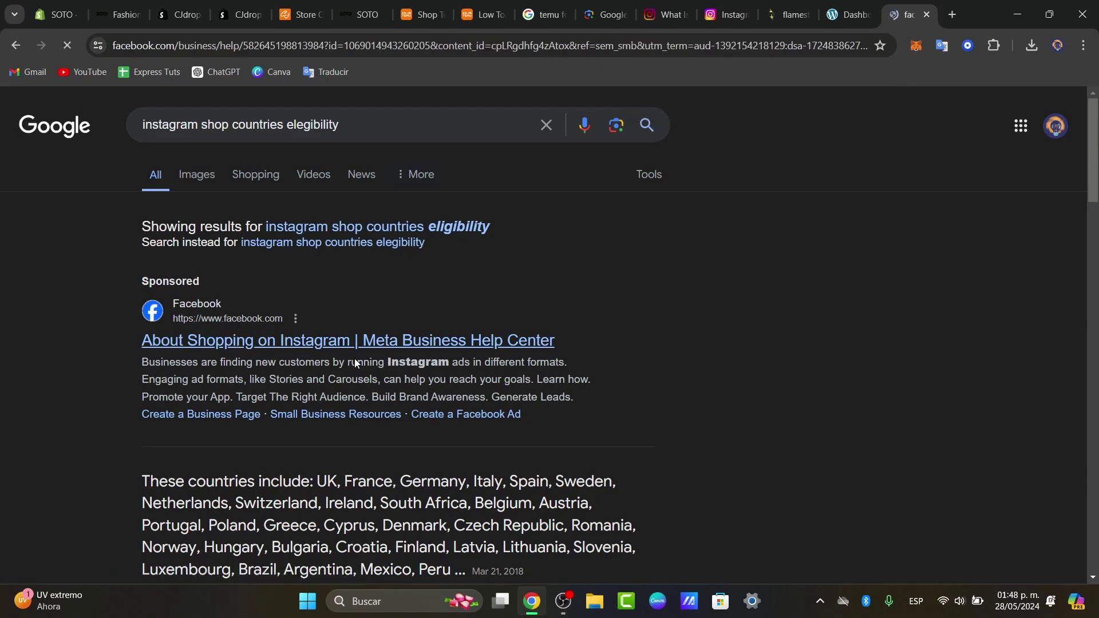
scroll(674, 355, "down", 15)
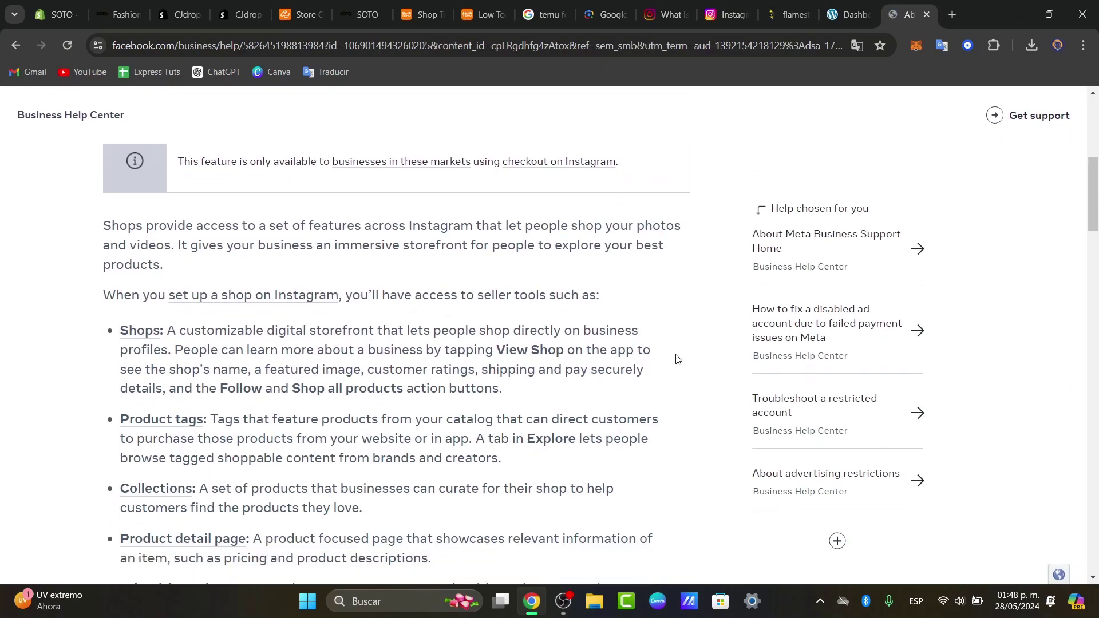
scroll(675, 359, "down", 15)
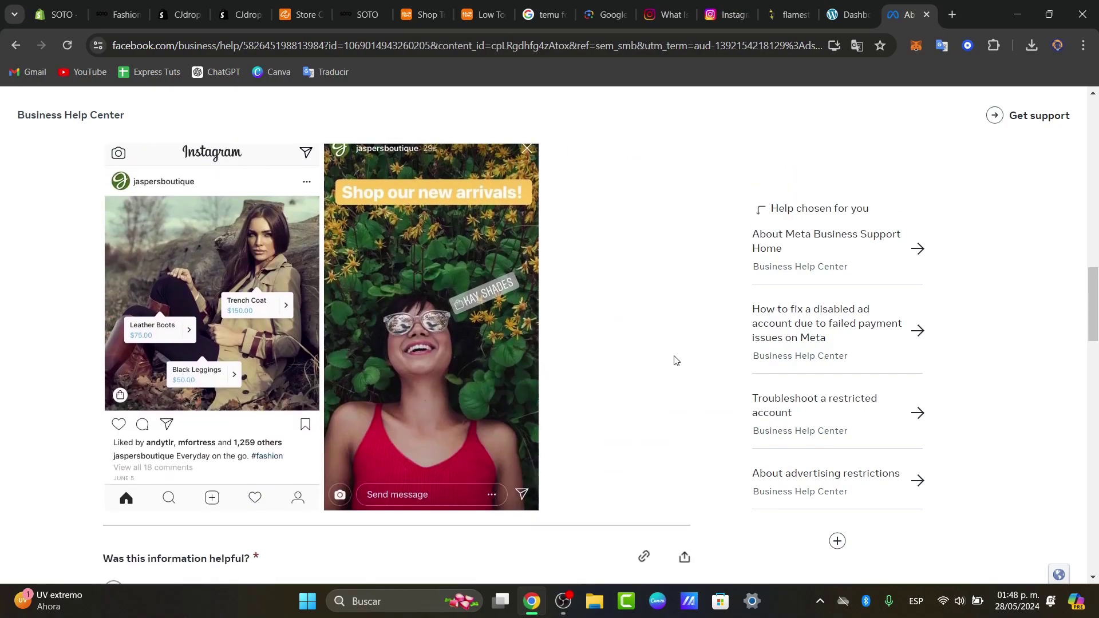
scroll(676, 359, "down", 3)
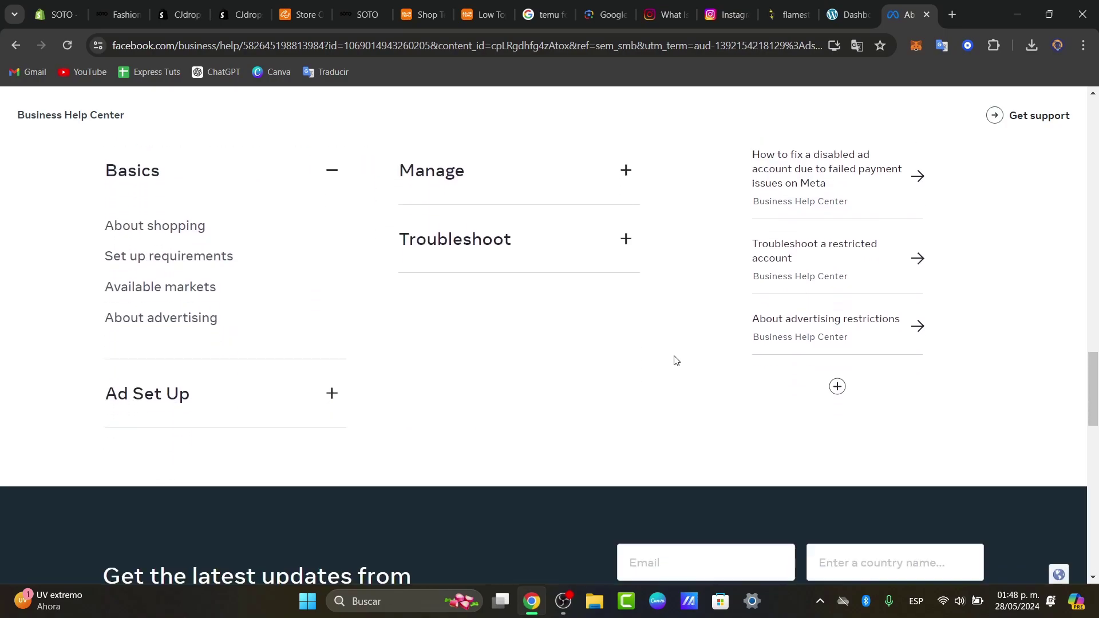
scroll(673, 357, "up", 10)
scroll(670, 355, "up", 6)
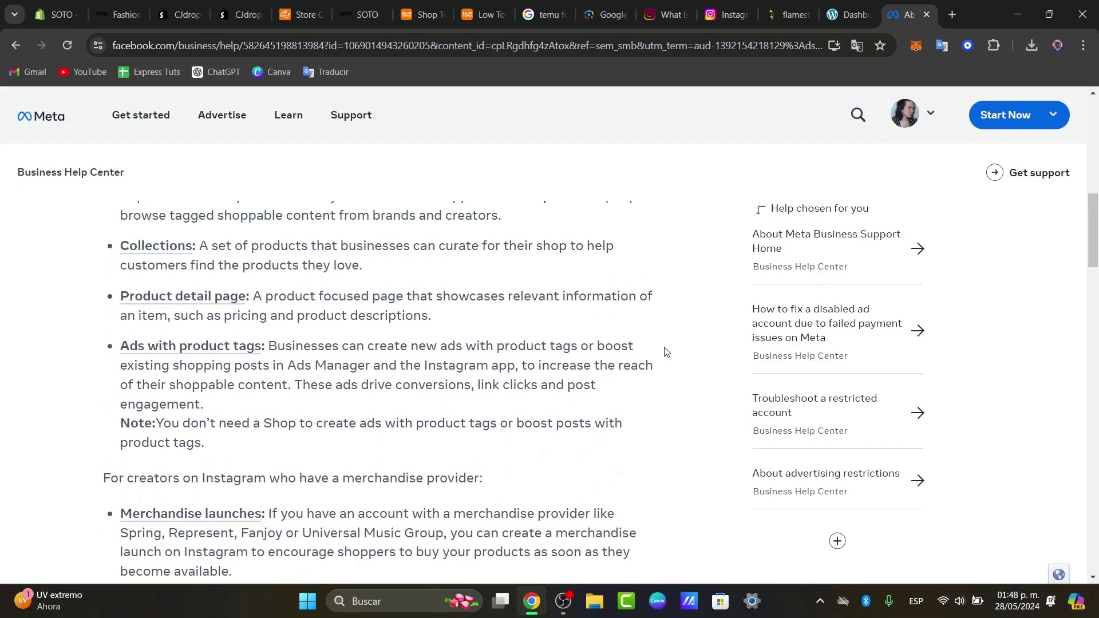
scroll(666, 352, "up", 4)
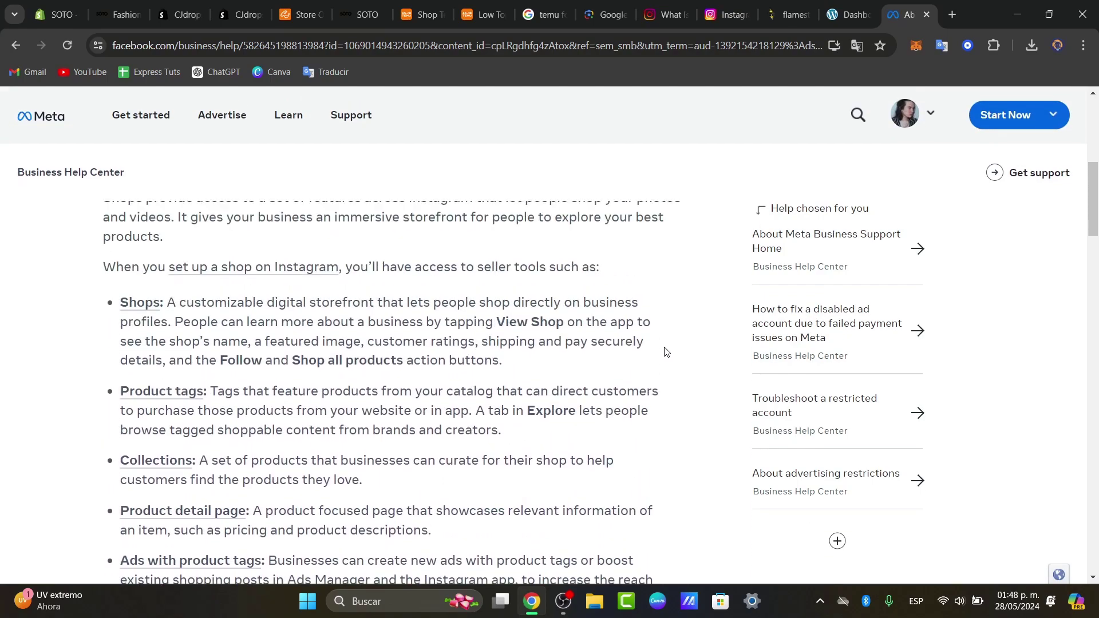
scroll(666, 334, "up", 6)
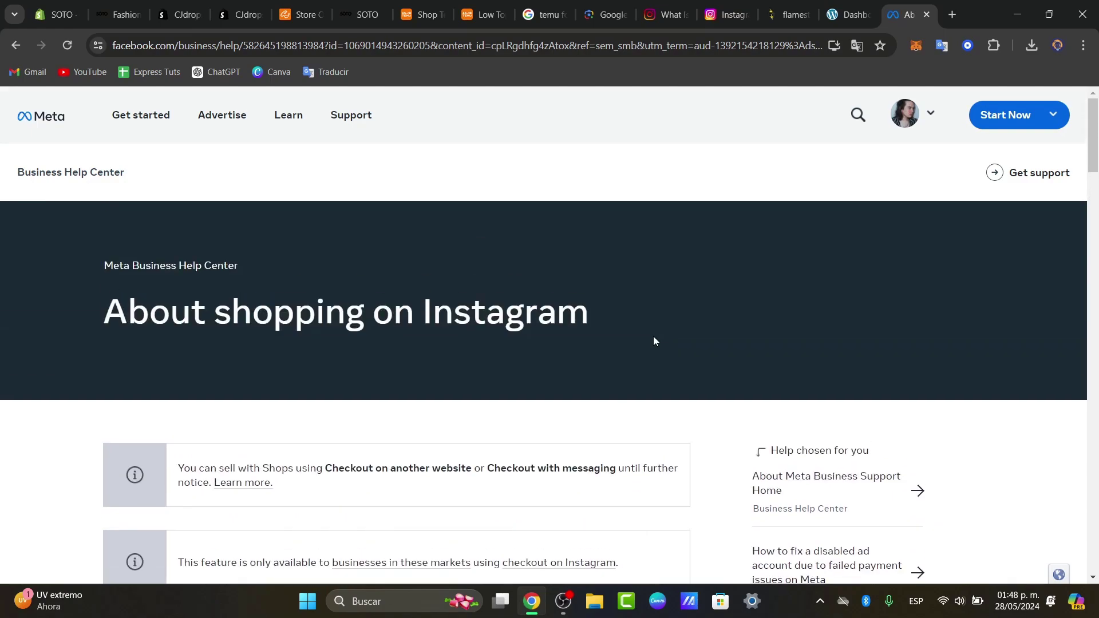
In the Instagram tab, search Google for 'meta' to reach the Meta Business Suite home page
left_click(727, 15)
left_click(688, 48)
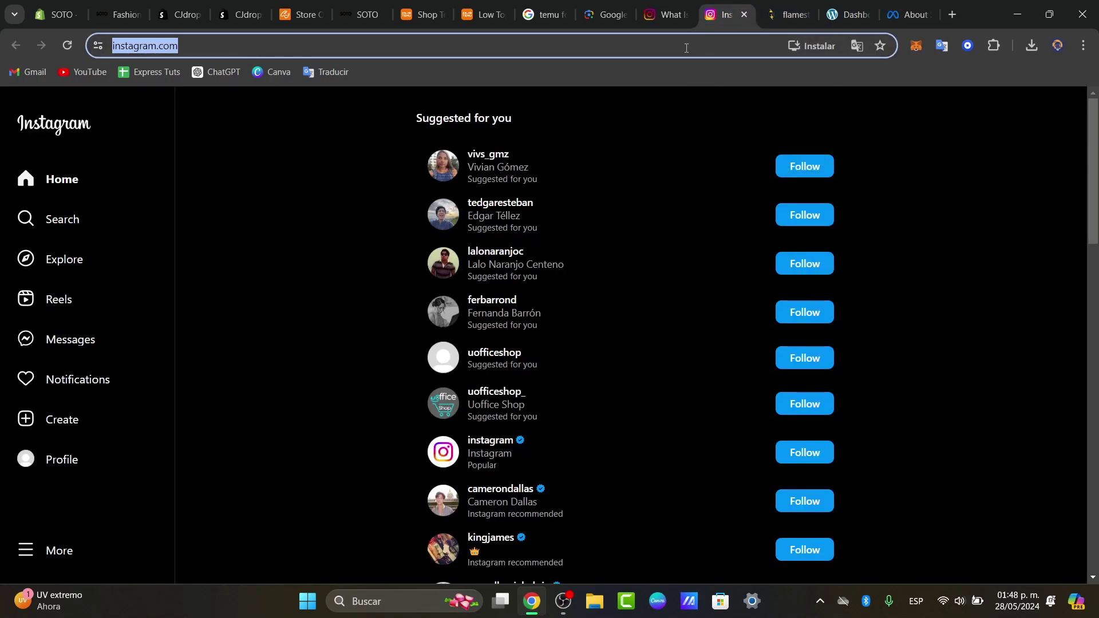
type("eta")
key("BackSpace")
key("BackSpace")
key("BackSpace")
type("meta")
key("Return")
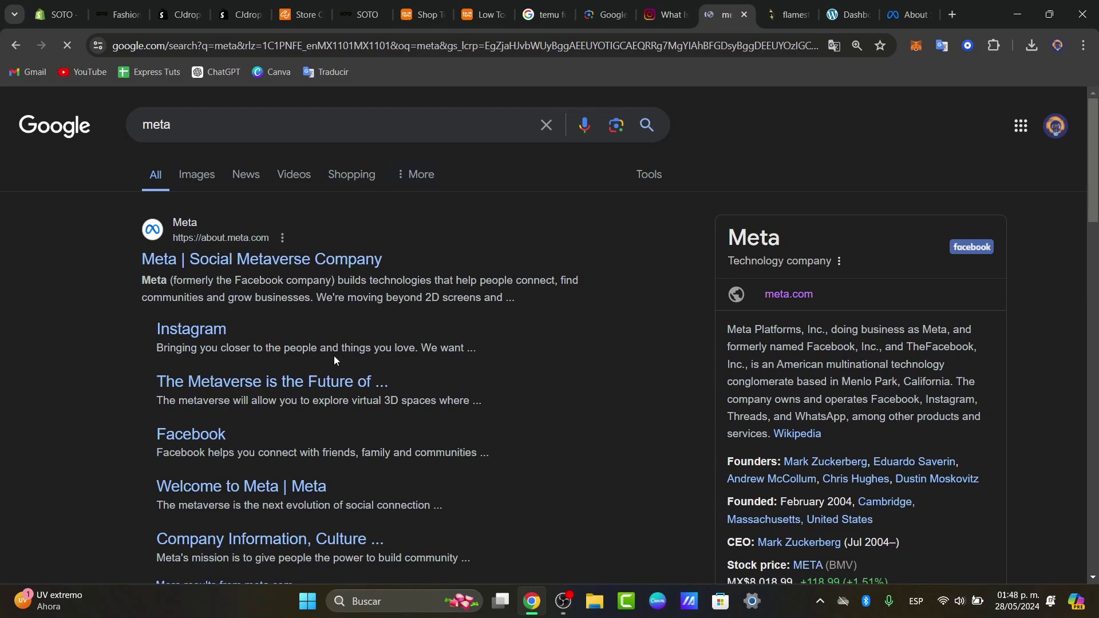
scroll(336, 360, "down", 5)
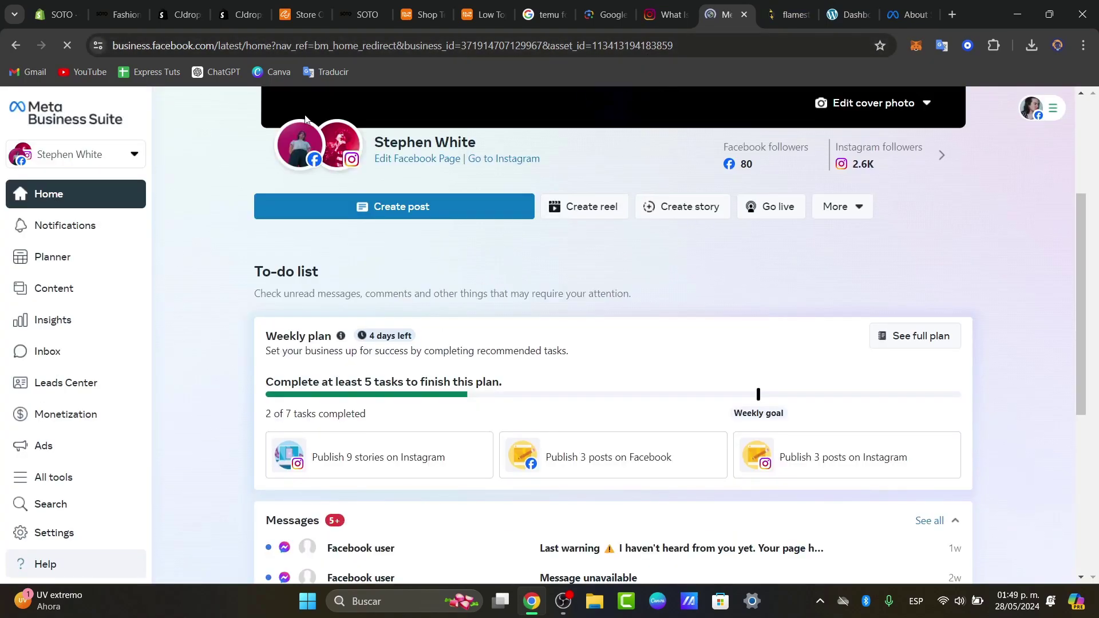
Switch the business portfolio to Online Media, then to Tech Express Videos
left_click(104, 158)
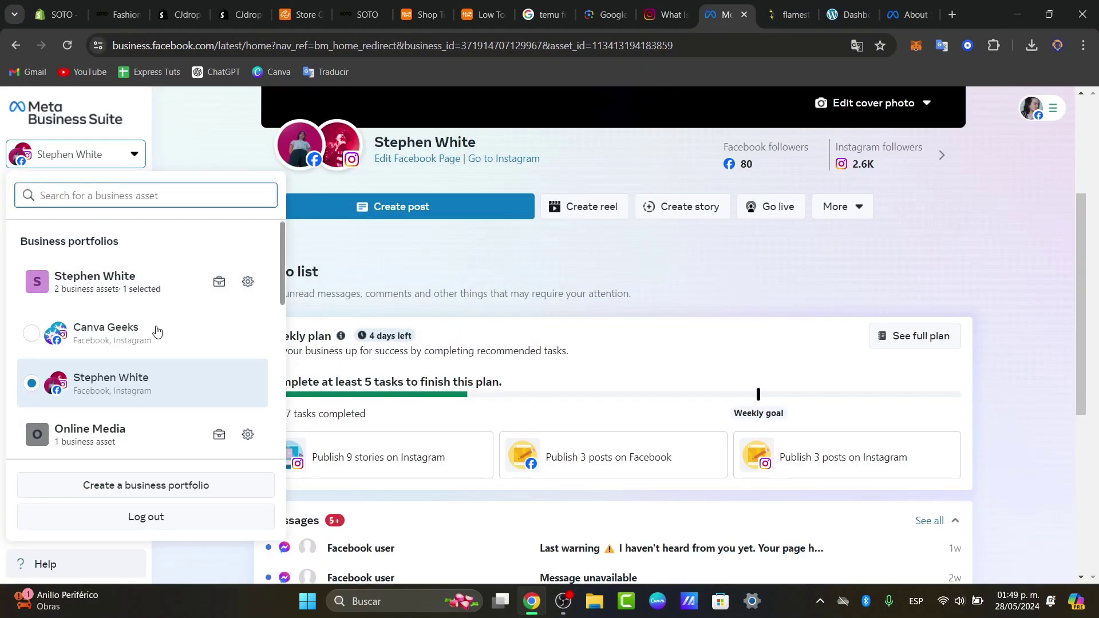
left_click(156, 438)
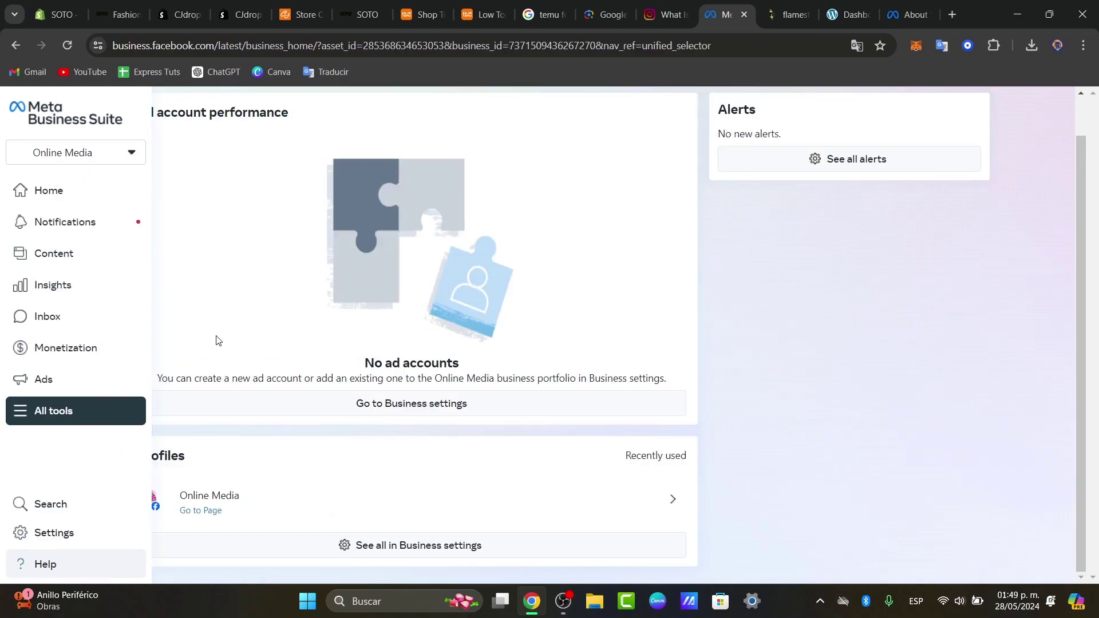
left_click(71, 160)
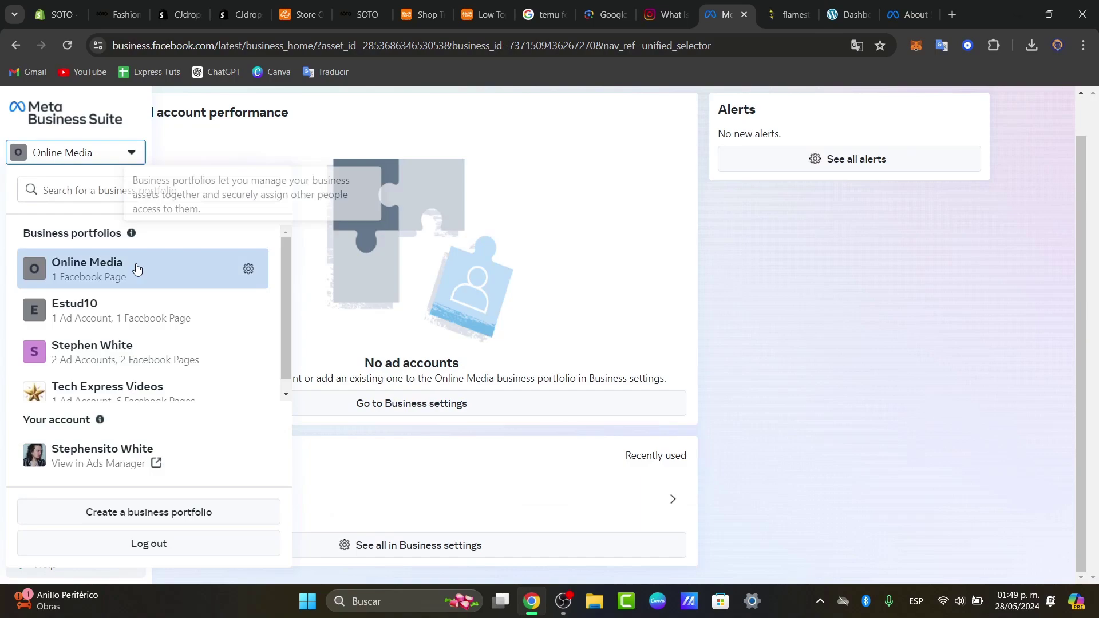
scroll(178, 375, "down", 1)
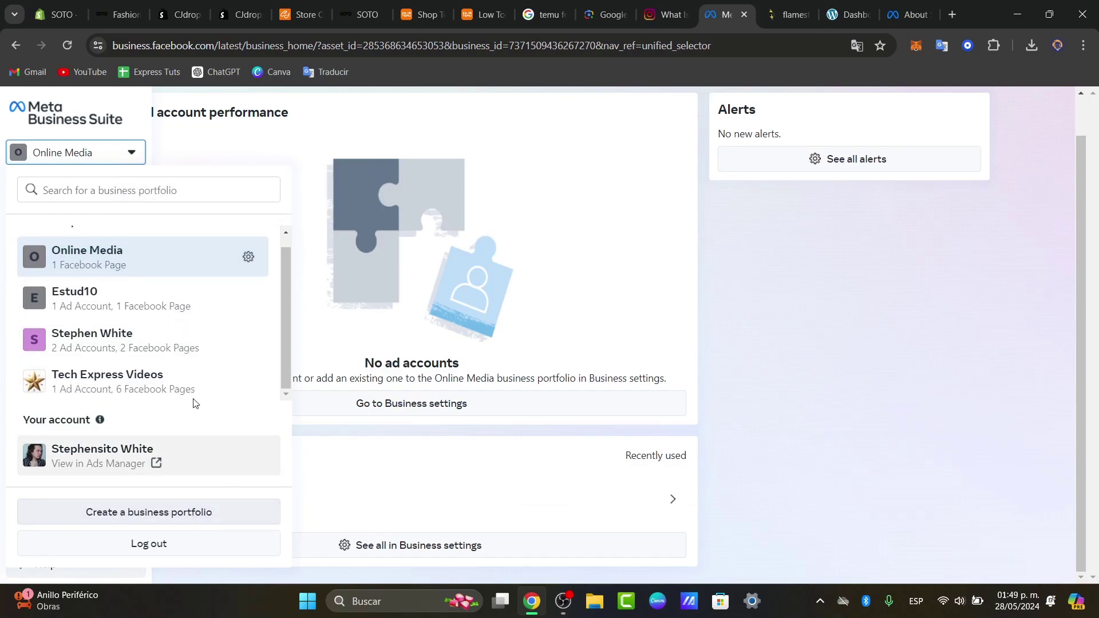
left_click(162, 382)
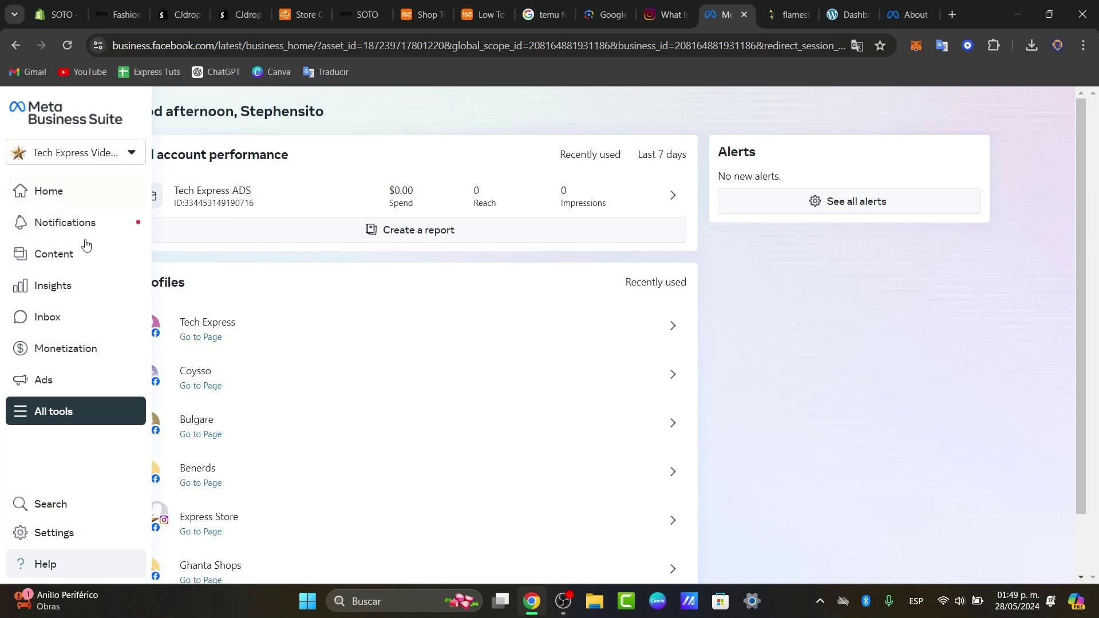
View the portfolio's connected Instagram accounts in settings and bring up the All tools menu
left_click(76, 535)
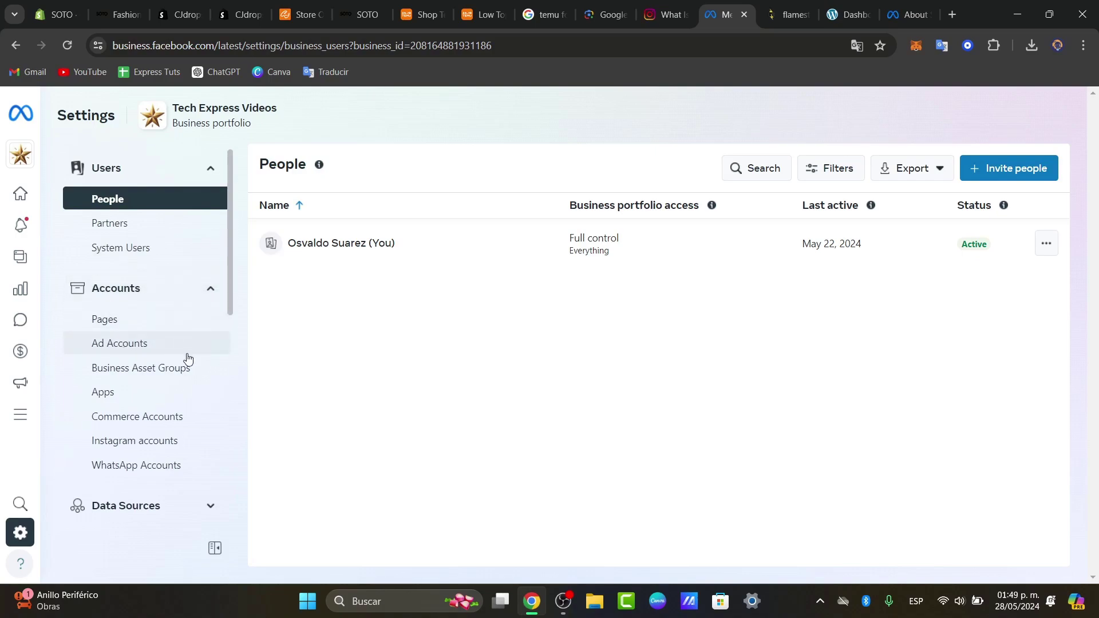
left_click(127, 449)
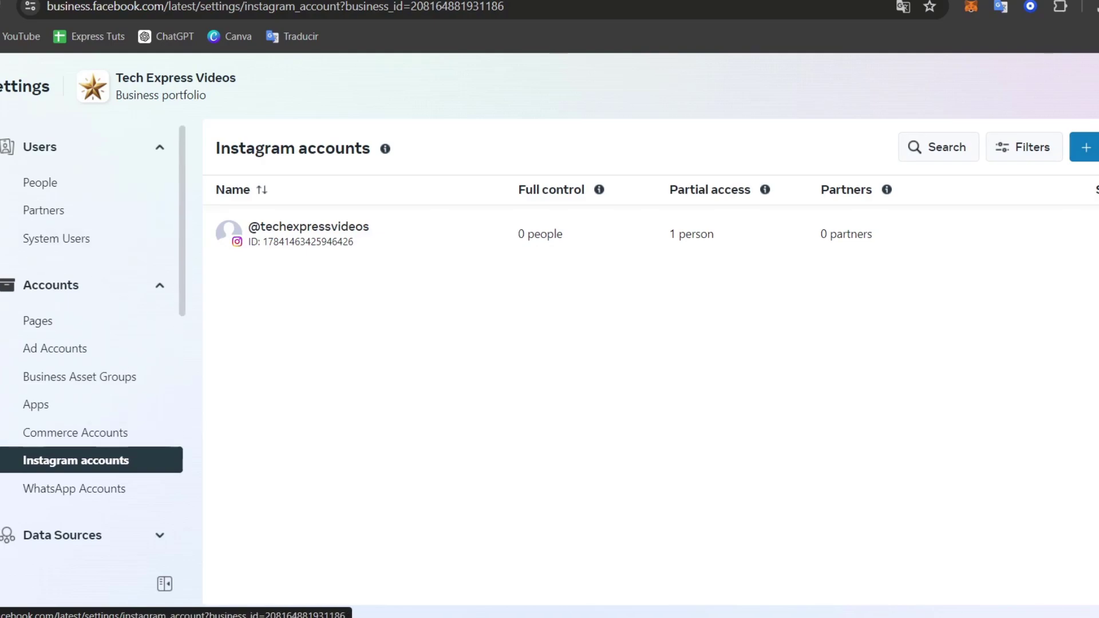
left_click(3, 564)
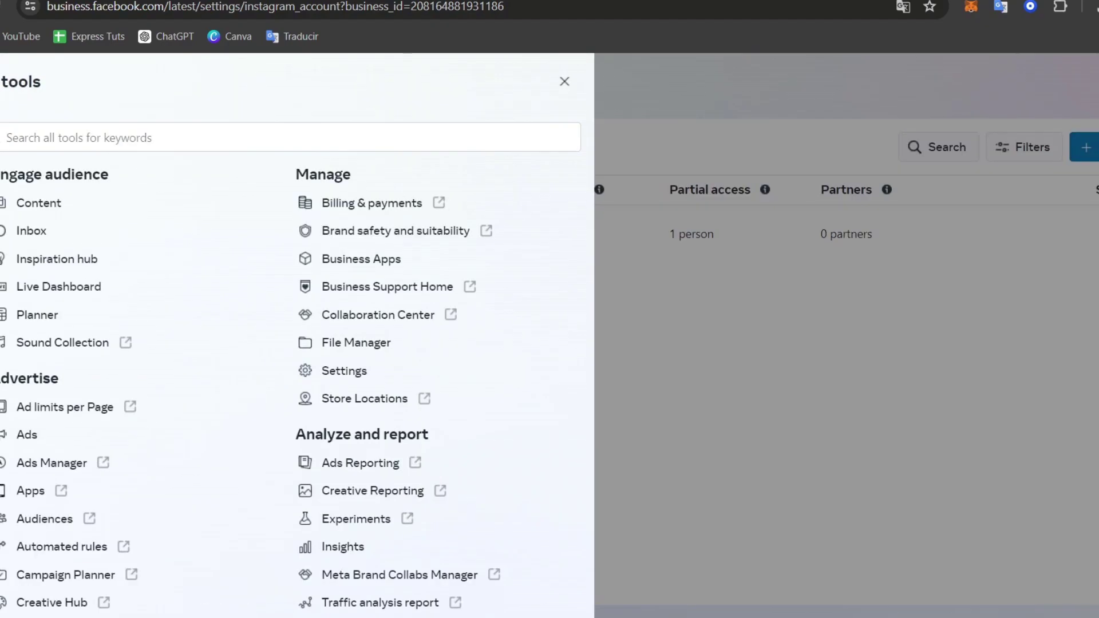
Go to Commerce under Sell products and services in the tools menu
scroll(240, 365, "down", 3)
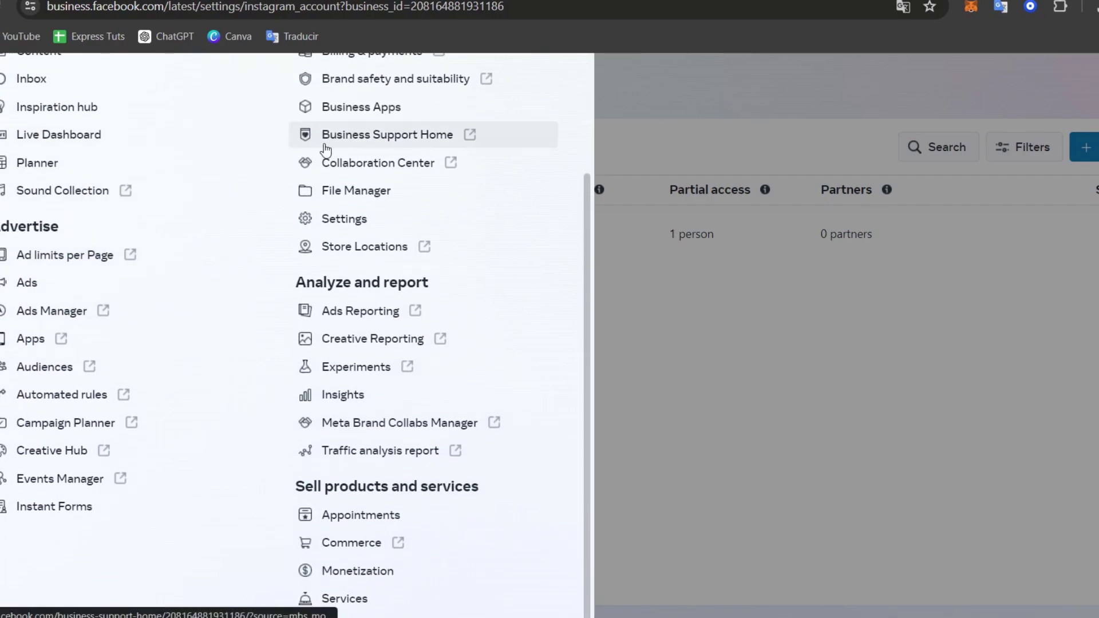
left_click_drag(295, 486, 443, 486)
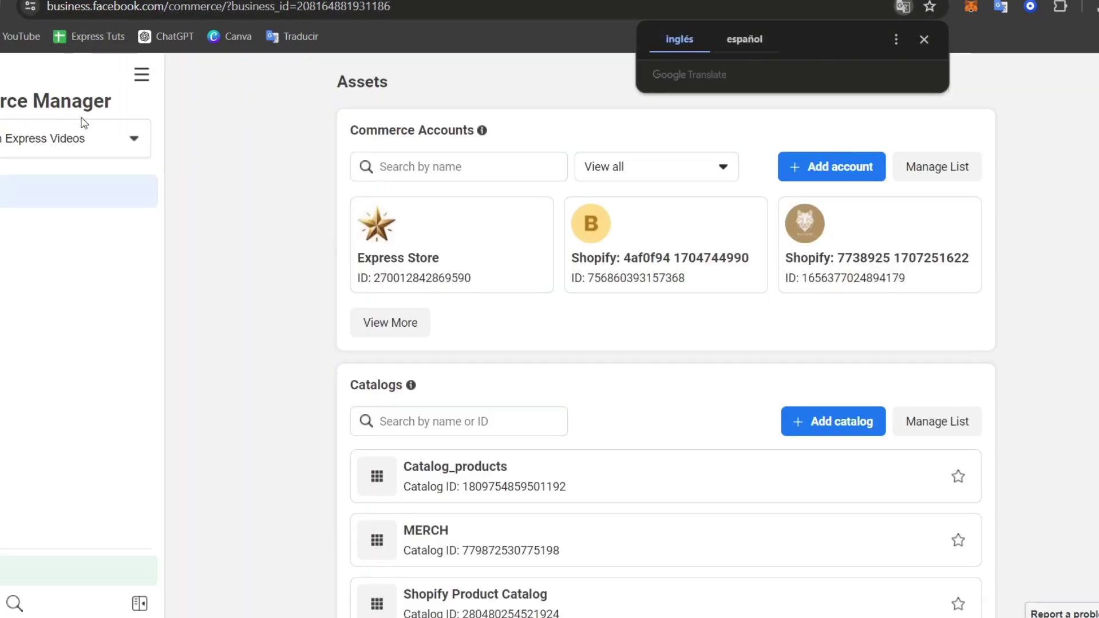
Dismiss the translation prompt and start adding a new commerce account
left_click(924, 39)
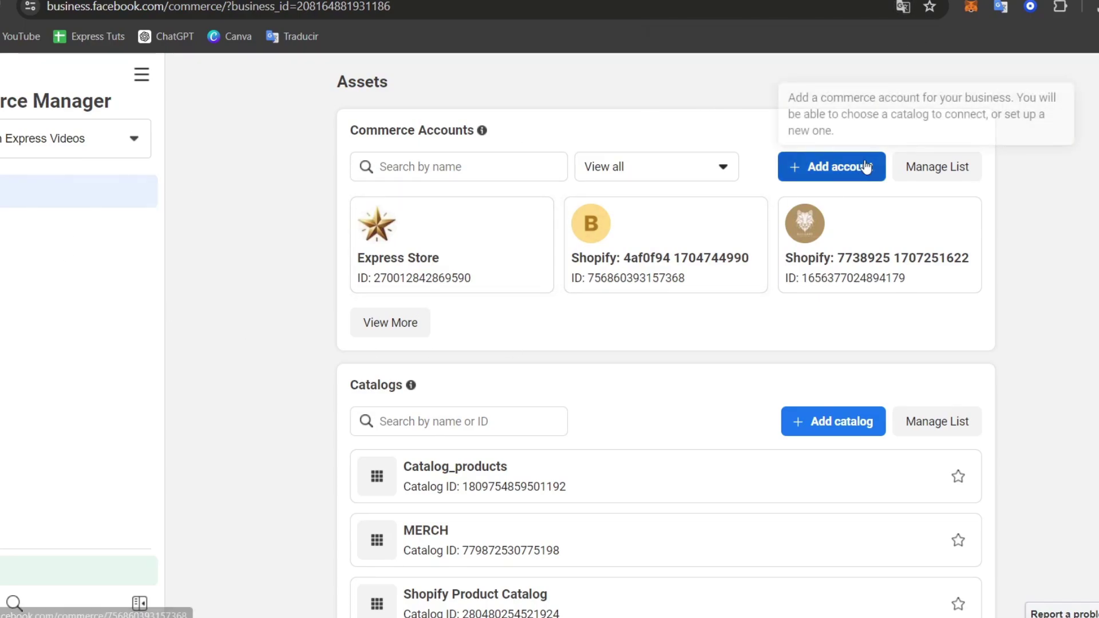
left_click(857, 166)
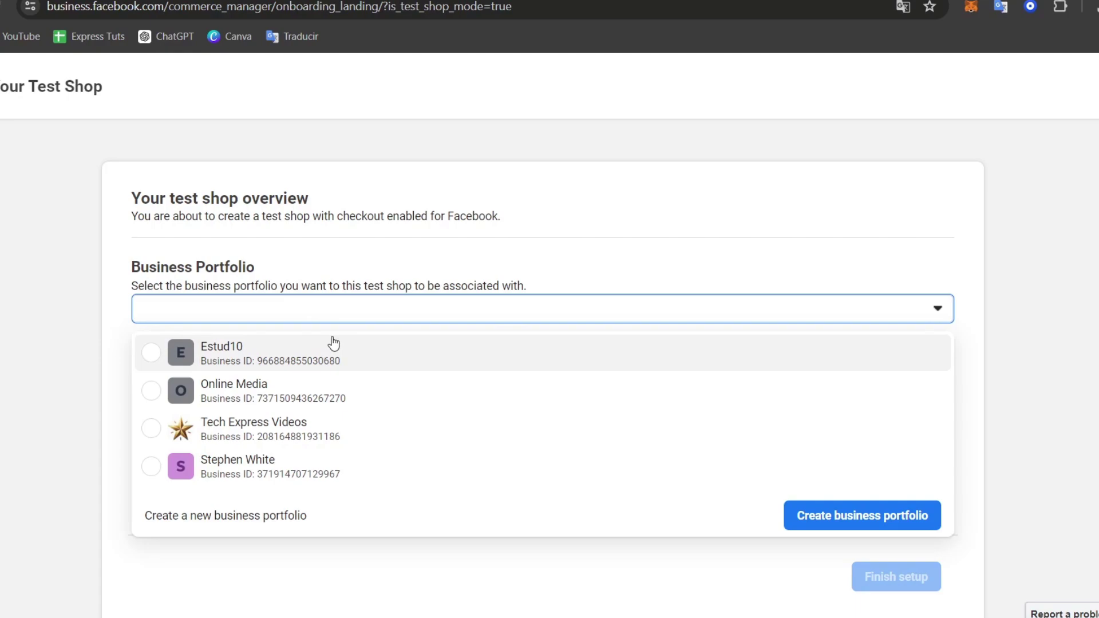
Create test shop SOTO under the Tech Express Videos portfolio with a contact email and finish setup
left_click(339, 430)
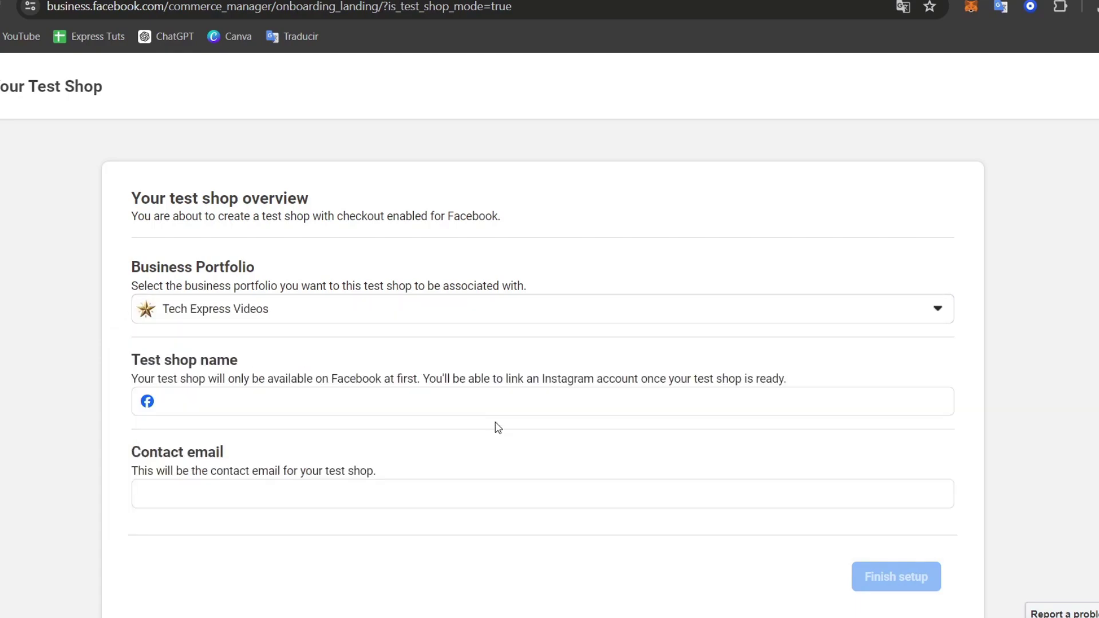
left_click(298, 400)
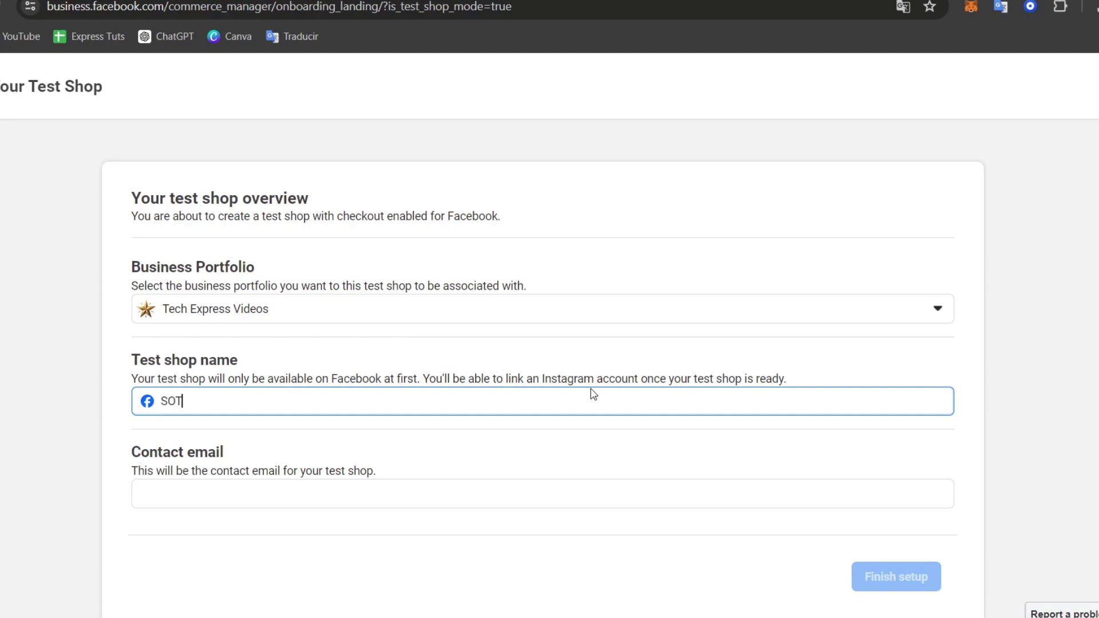
left_click(622, 499)
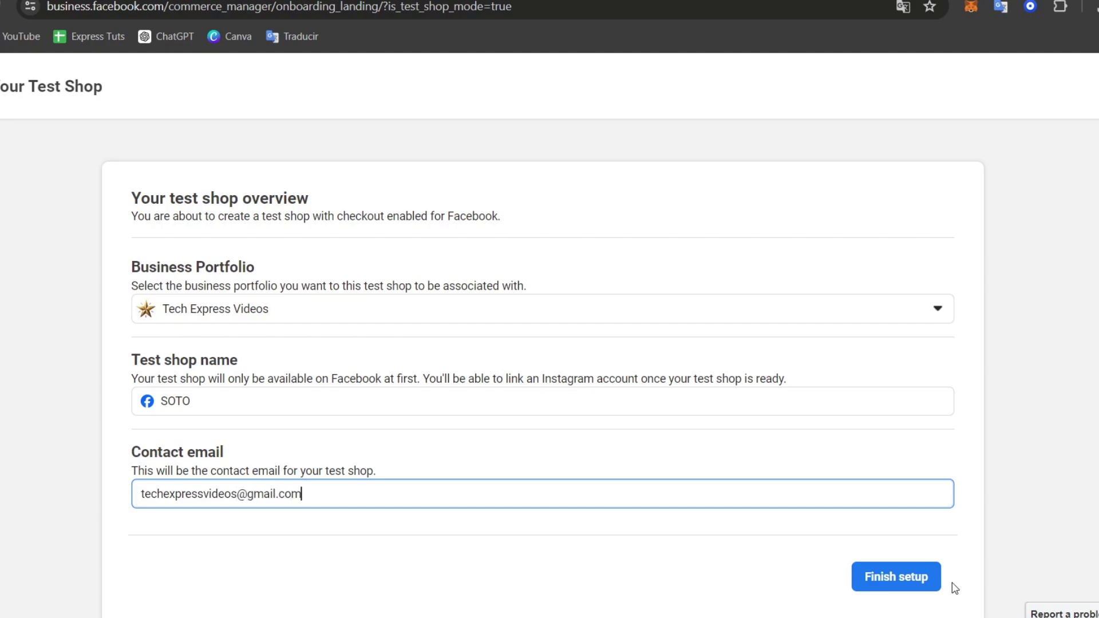
left_click(920, 577)
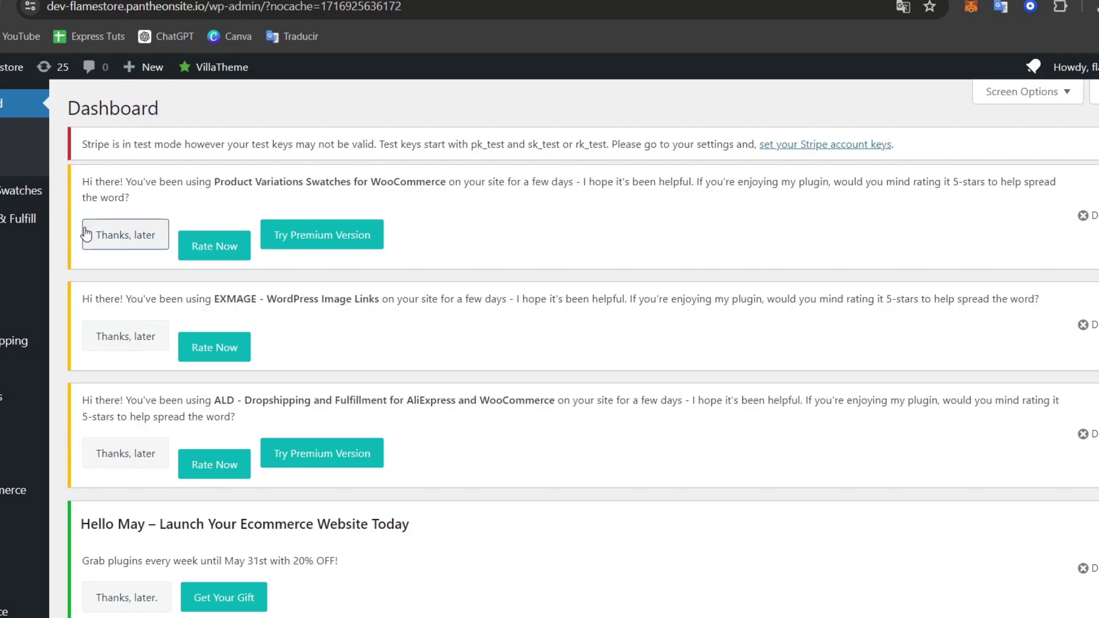
Go to WordPress Installed Plugins and locate the WooCommerce plugin entry
scroll(12, 344, "down", 1)
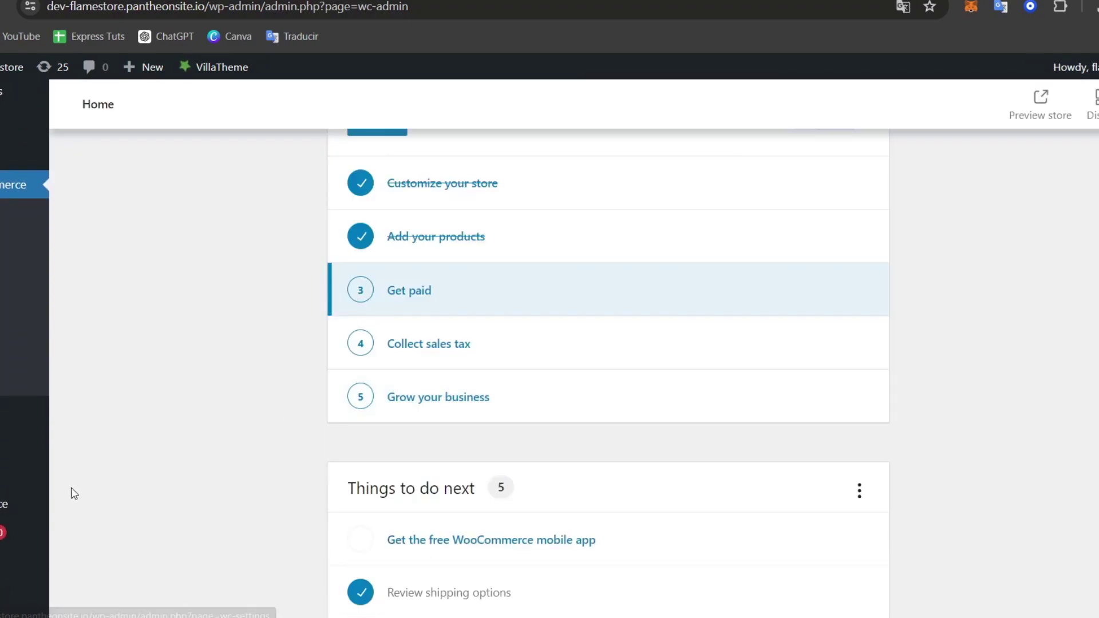
mouse_move(17, 532)
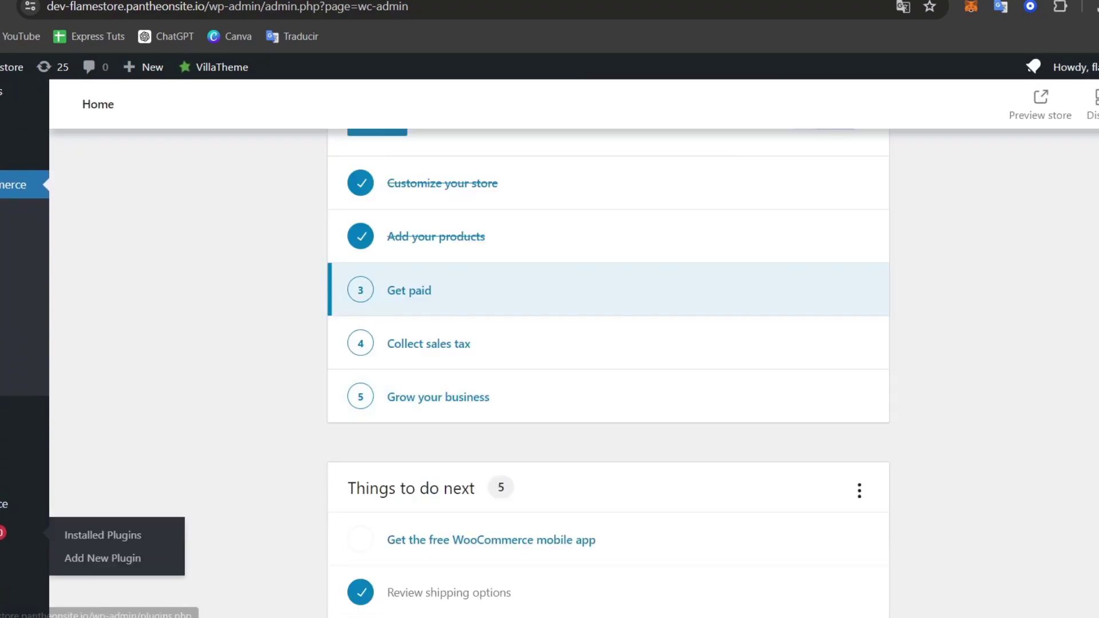
left_click(111, 558)
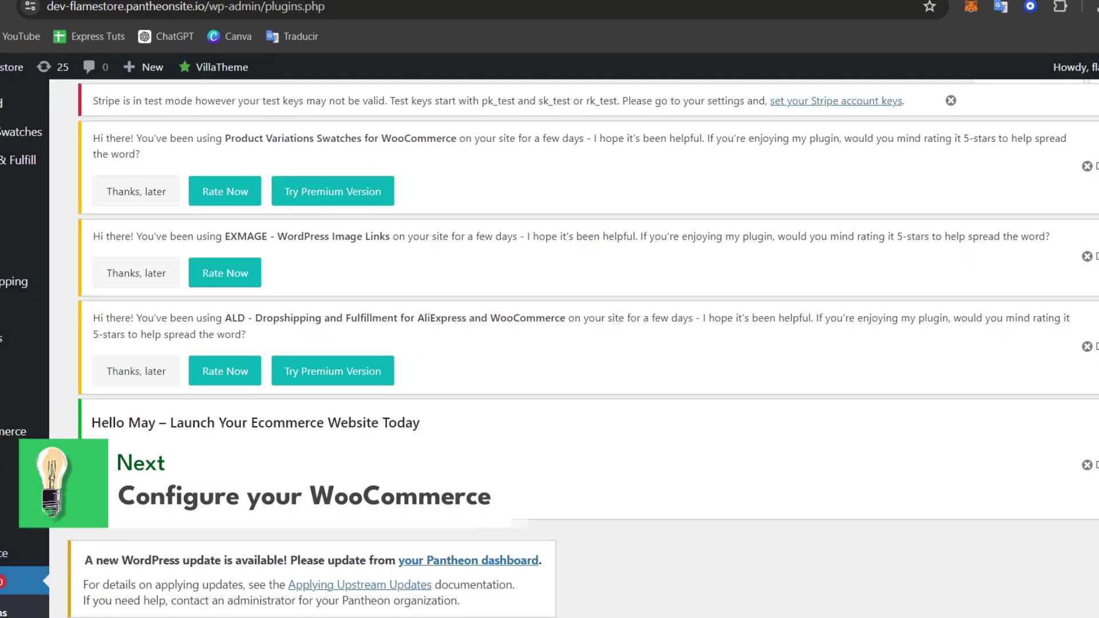
scroll(464, 519, "down", 10)
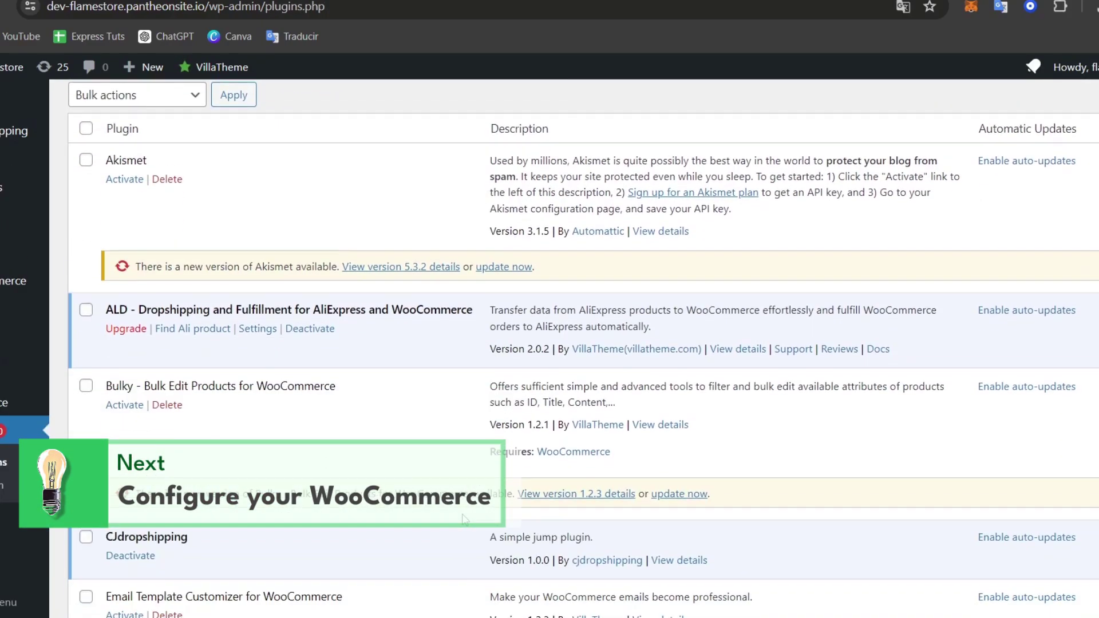
scroll(465, 519, "down", 15)
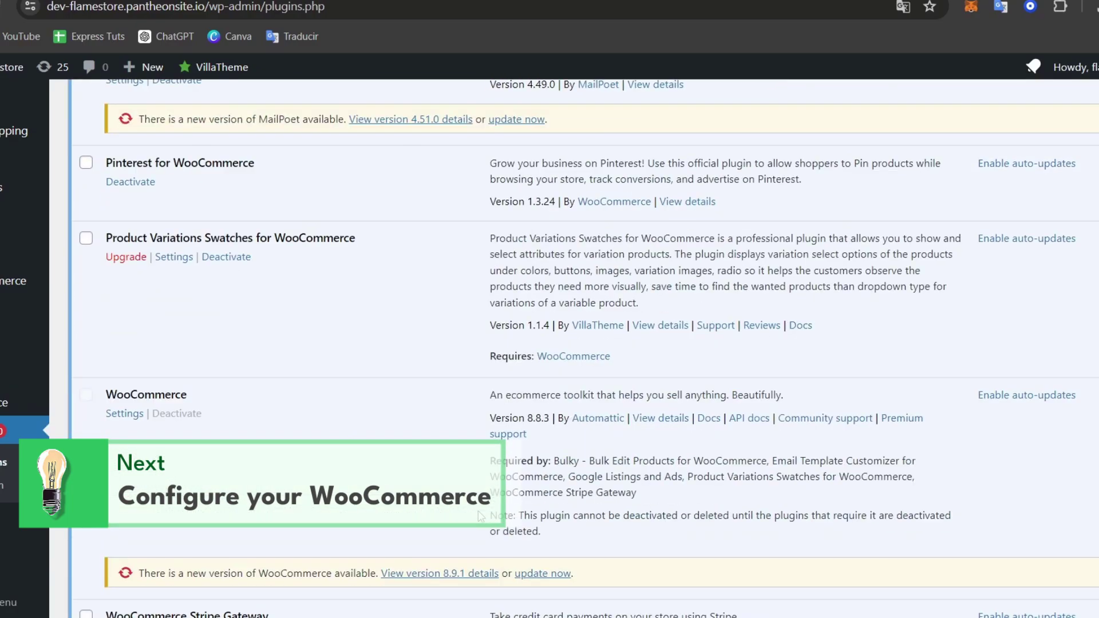
scroll(480, 517, "down", 5)
scroll(282, 394, "up", 4)
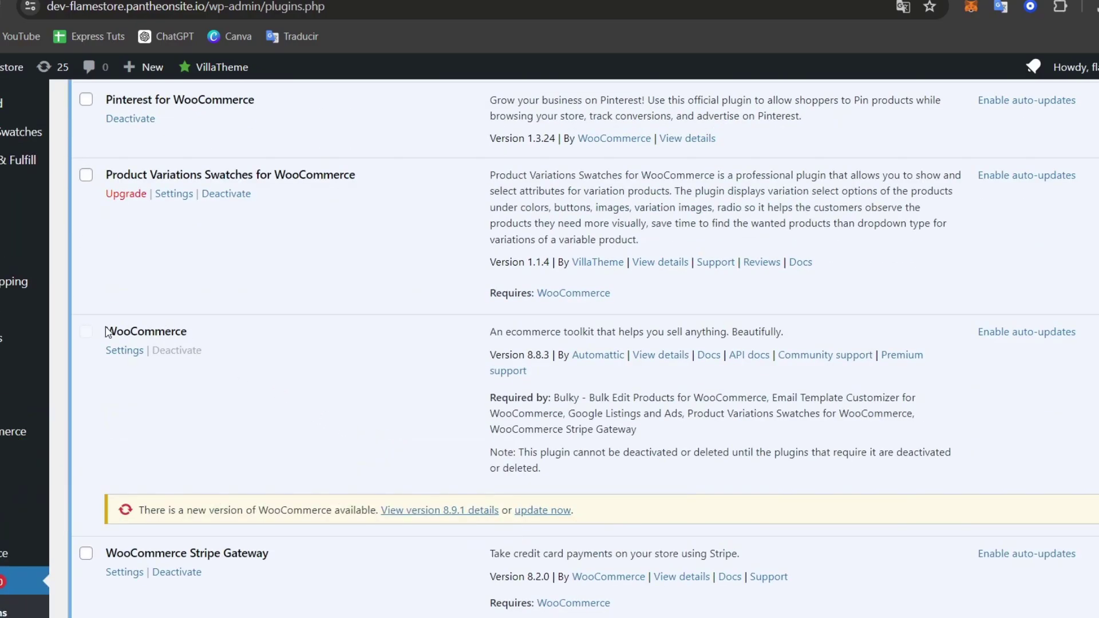
left_click_drag(108, 332, 200, 335)
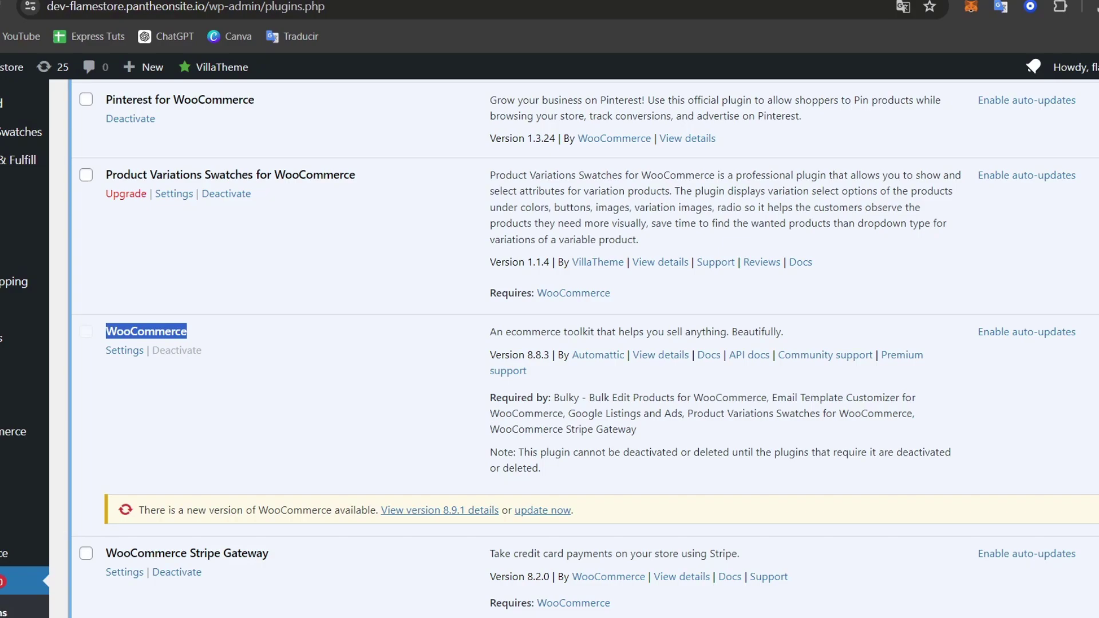
Browse the WooCommerce Home page, then return to the installed plugins list
left_click(15, 431)
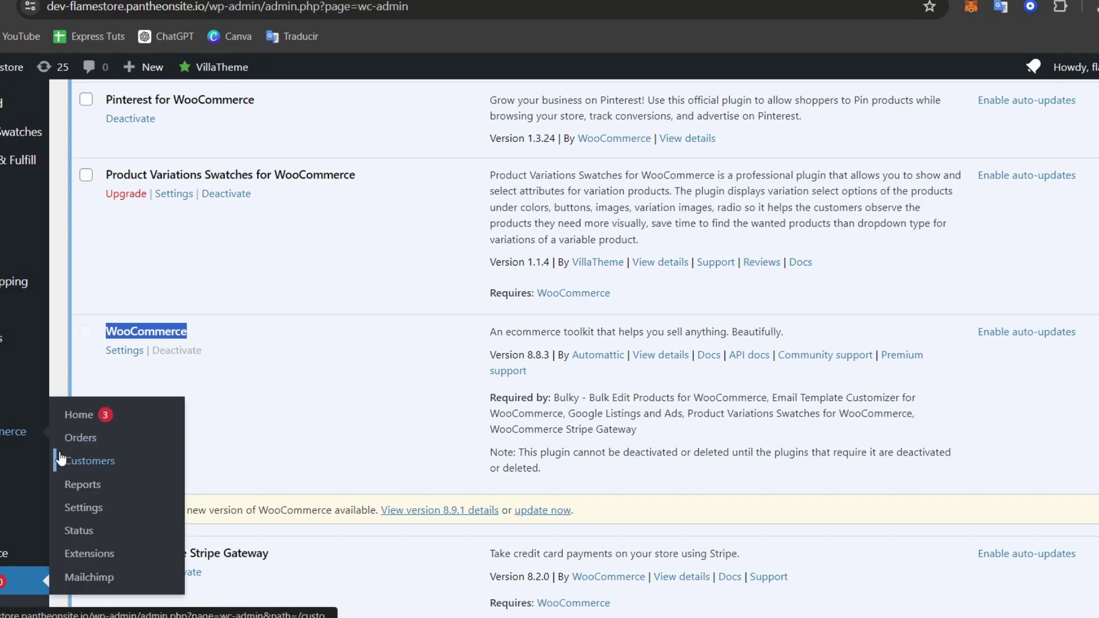
left_click(61, 458)
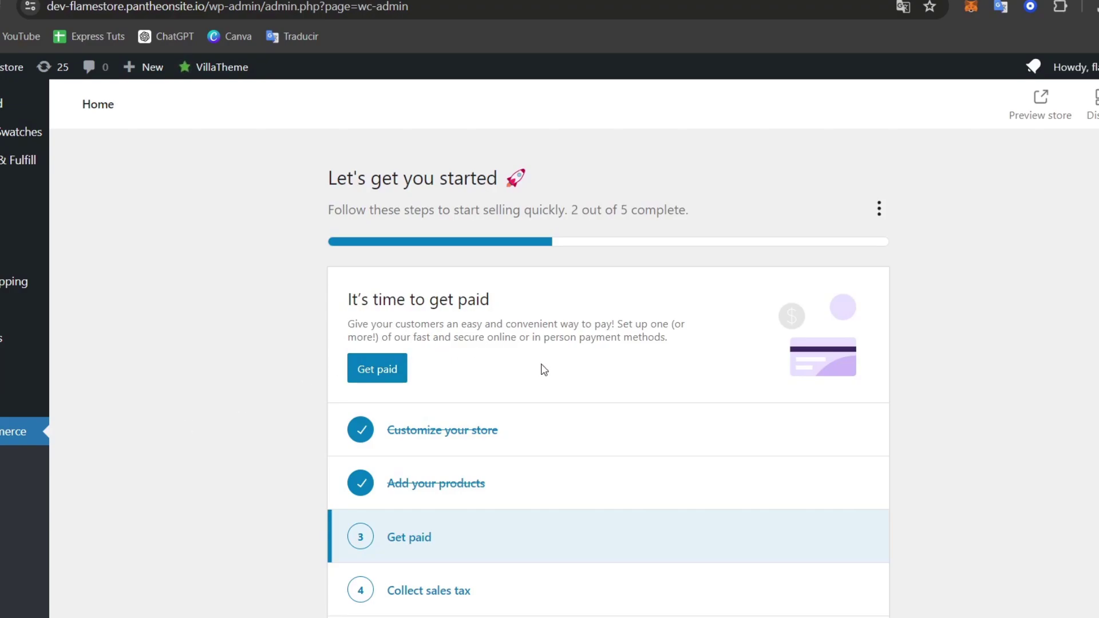
scroll(505, 350, "down", 3)
scroll(586, 388, "down", 11)
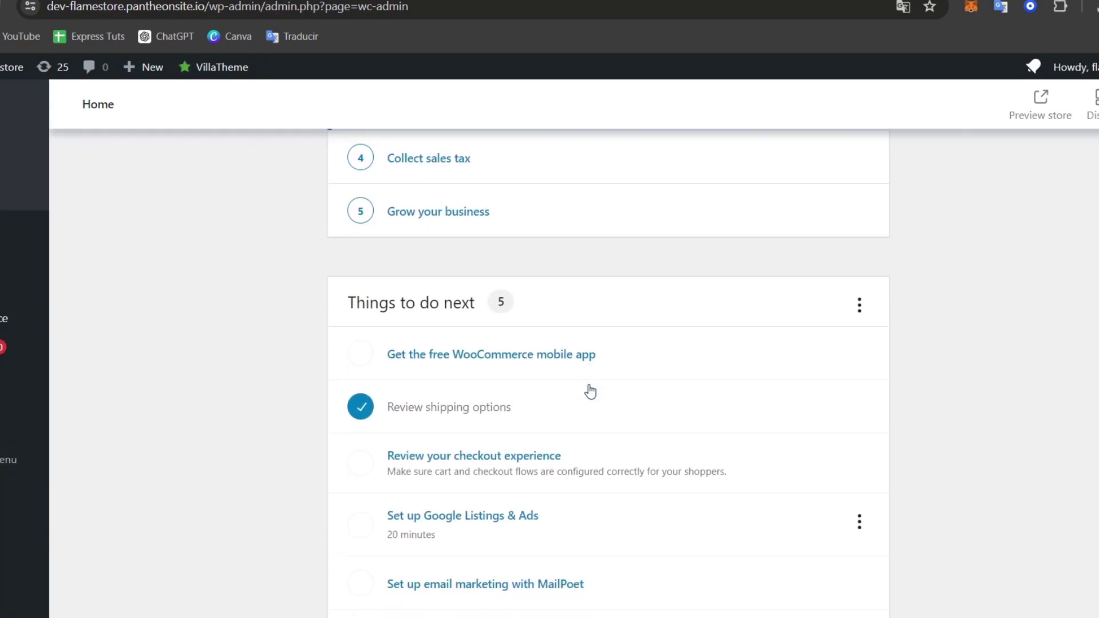
scroll(591, 394, "down", 6)
scroll(589, 394, "up", 20)
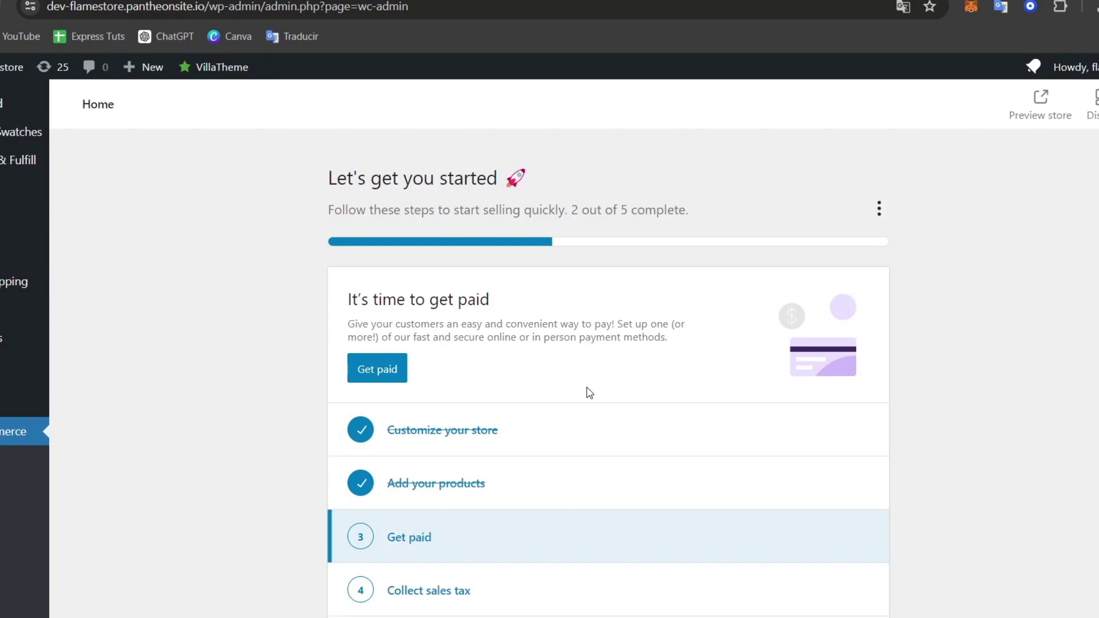
scroll(587, 393, "down", 7)
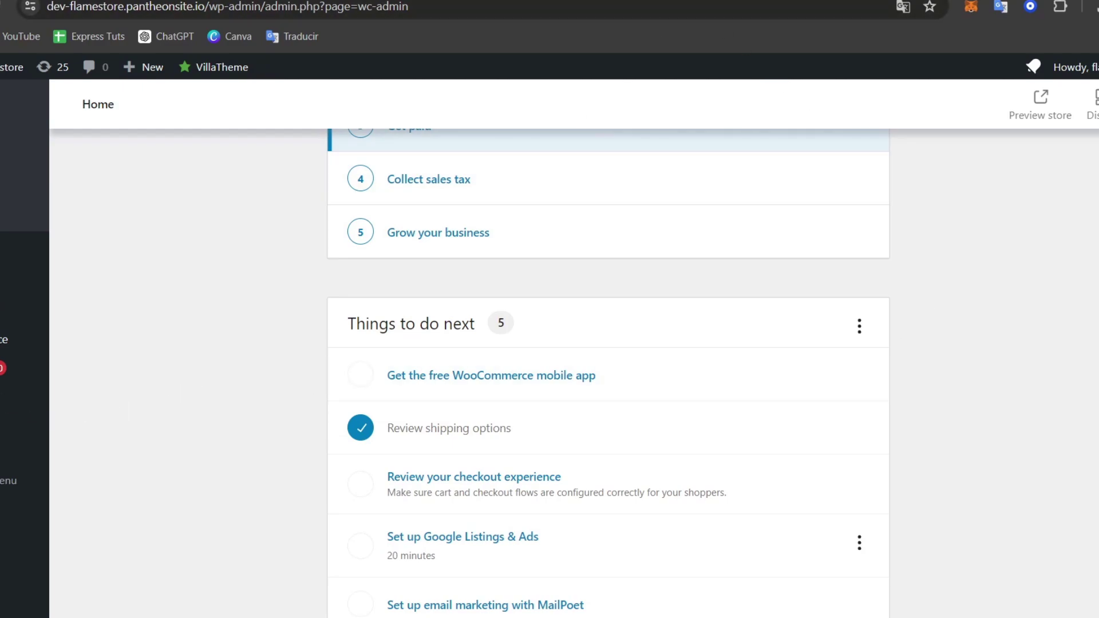
left_click(28, 369)
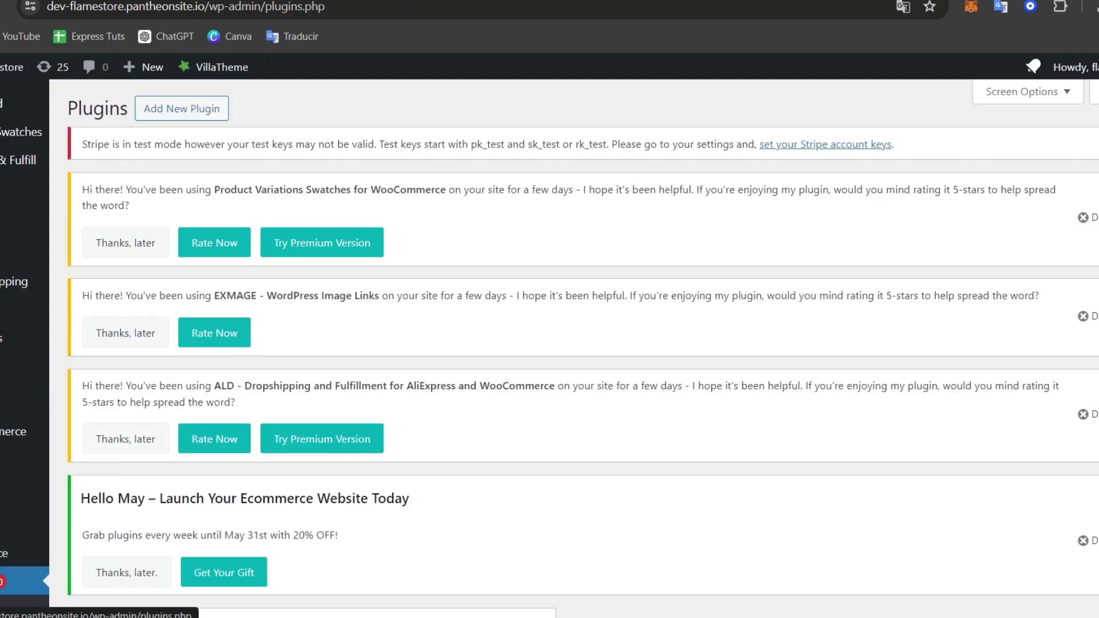
scroll(9, 484, "down", 4)
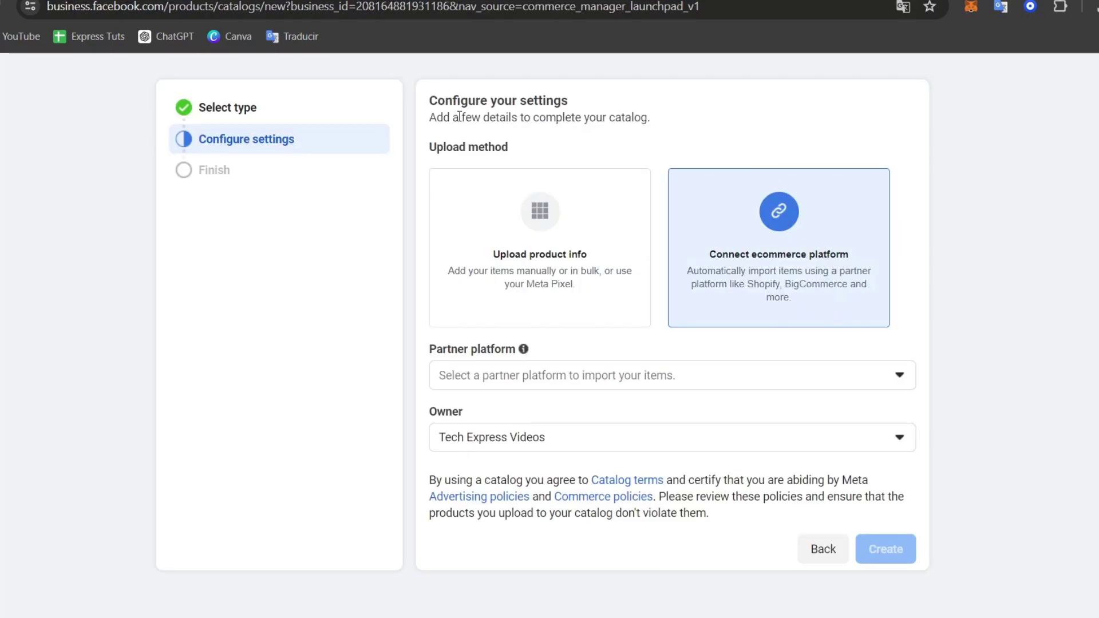
Start an Online products catalog and choose WooCommerce as its partner platform
left_click(309, 119)
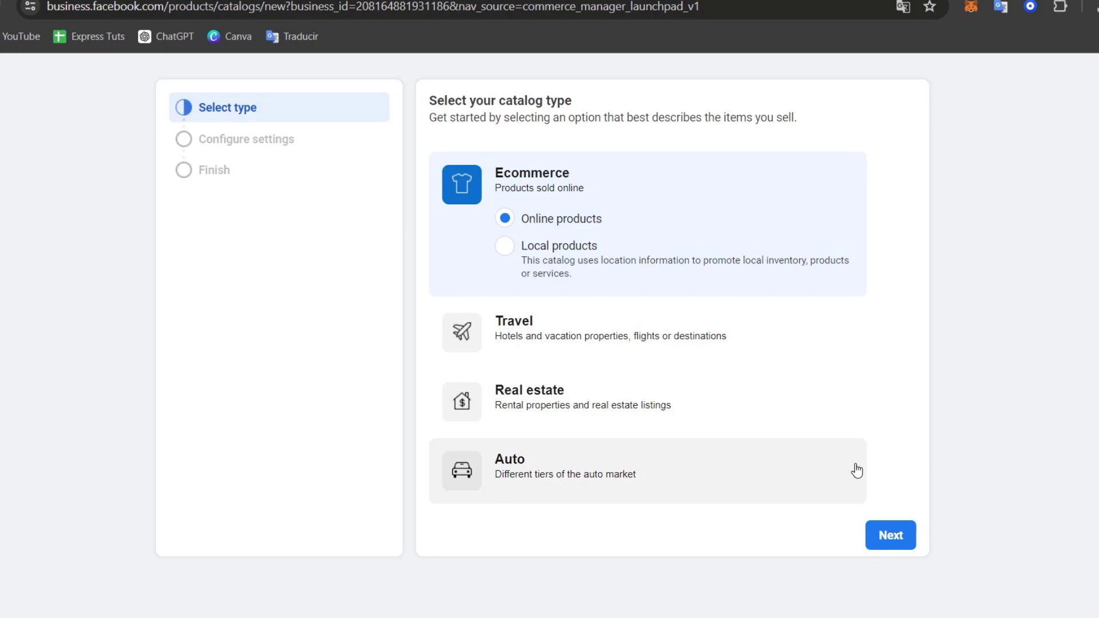
left_click(889, 533)
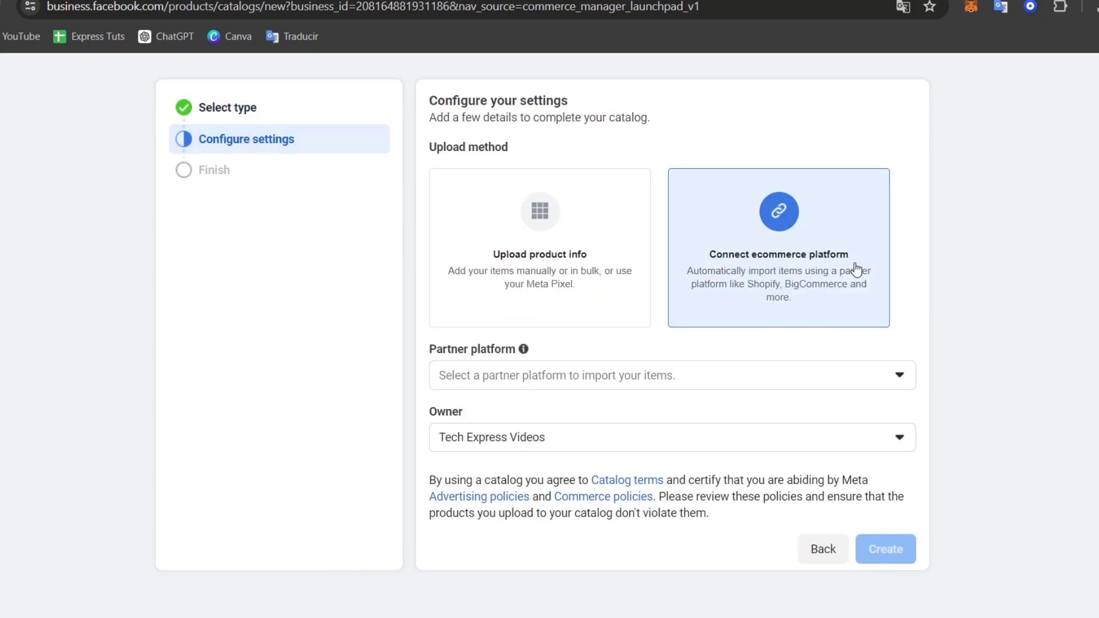
left_click(596, 376)
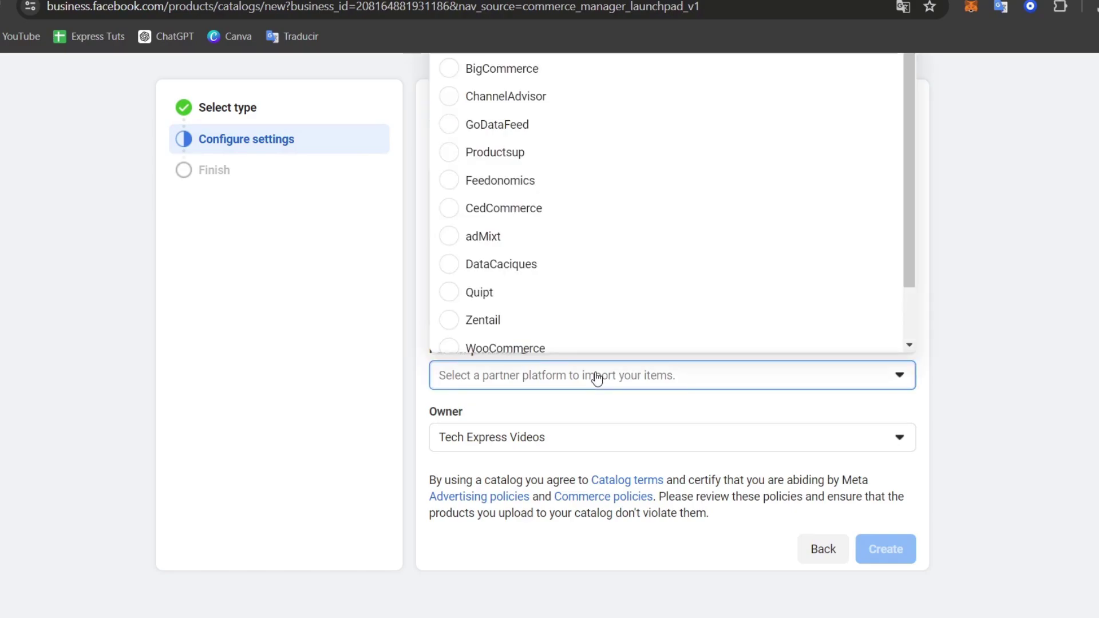
scroll(562, 343, "down", 1)
left_click(467, 282)
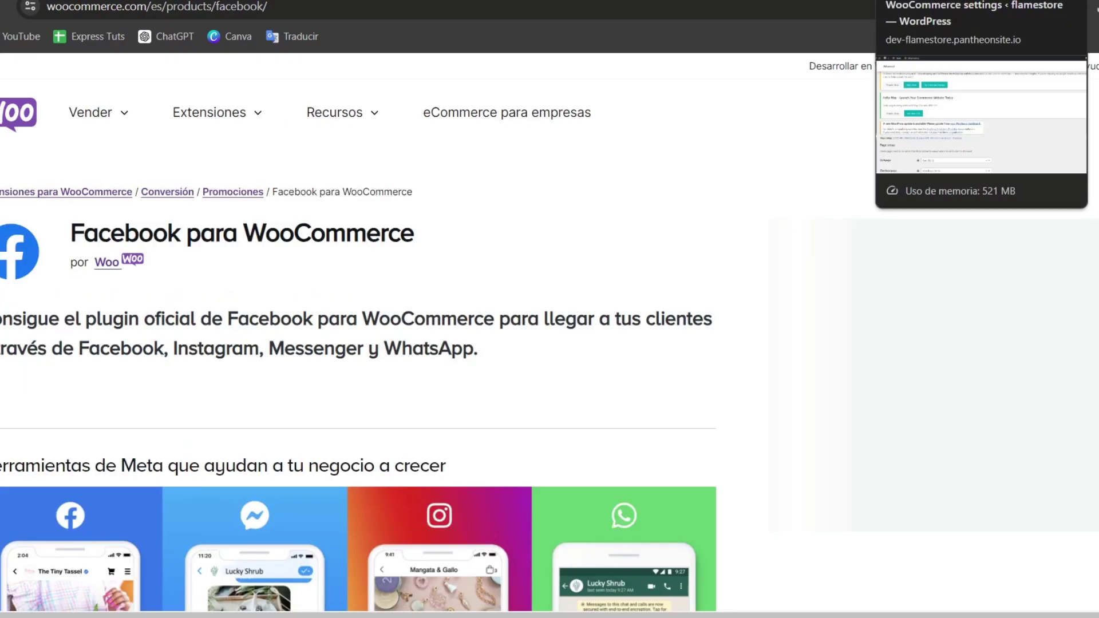
Read the Facebook para WooCommerce extension page, then return to the WordPress admin tab
scroll(592, 203, "down", 2)
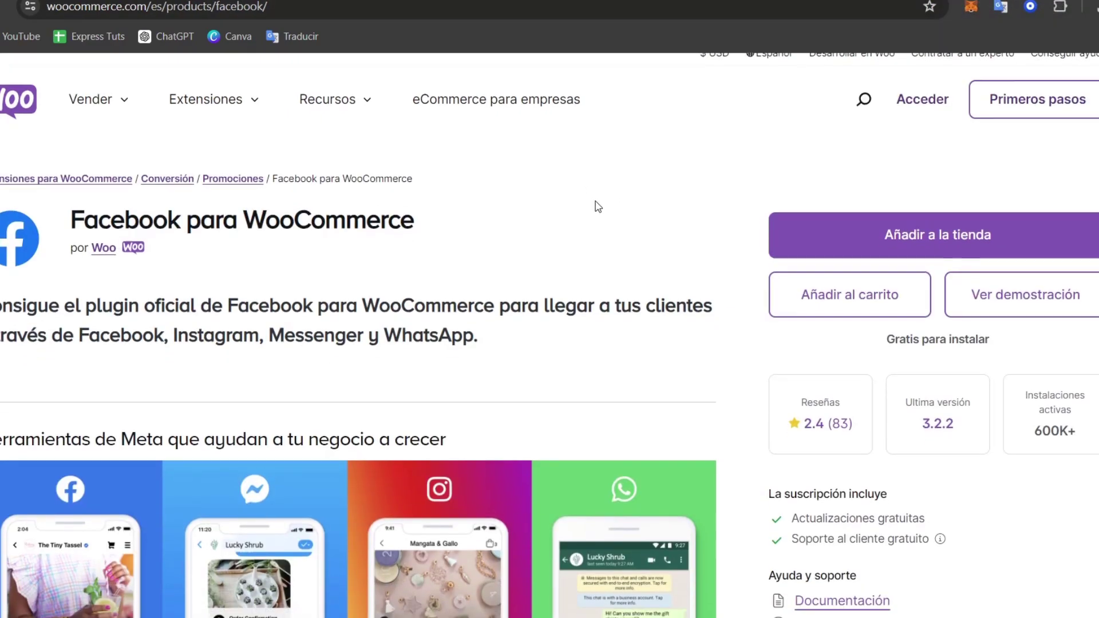
left_click_drag(93, 153, 446, 158)
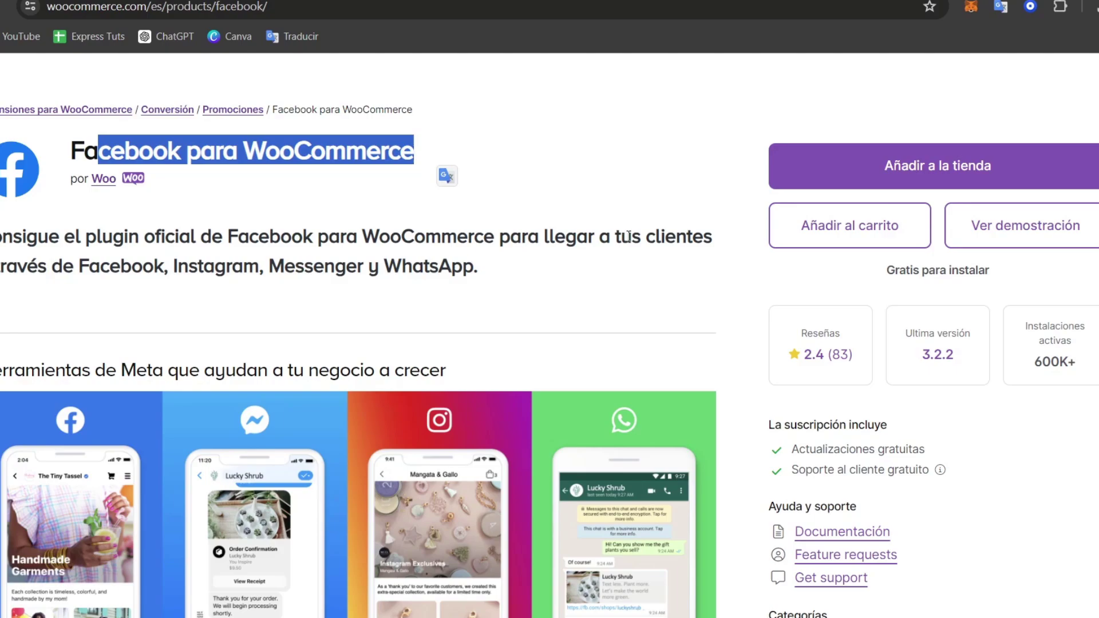
scroll(629, 237, "down", 5)
scroll(629, 237, "down", 6)
scroll(632, 243, "up", 12)
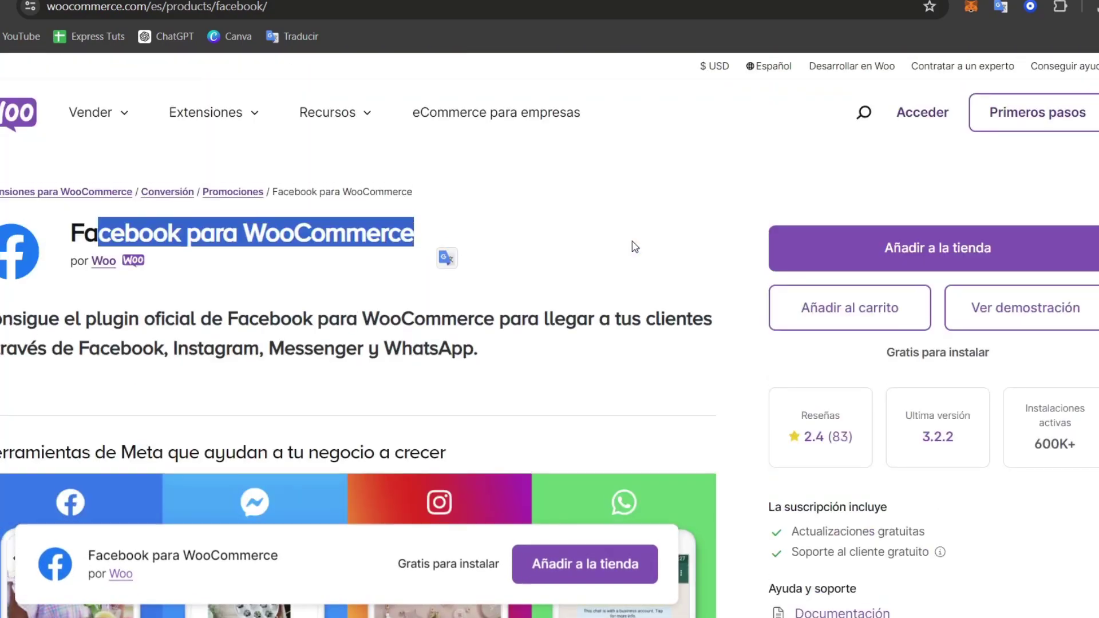
key("ctrl+Tab")
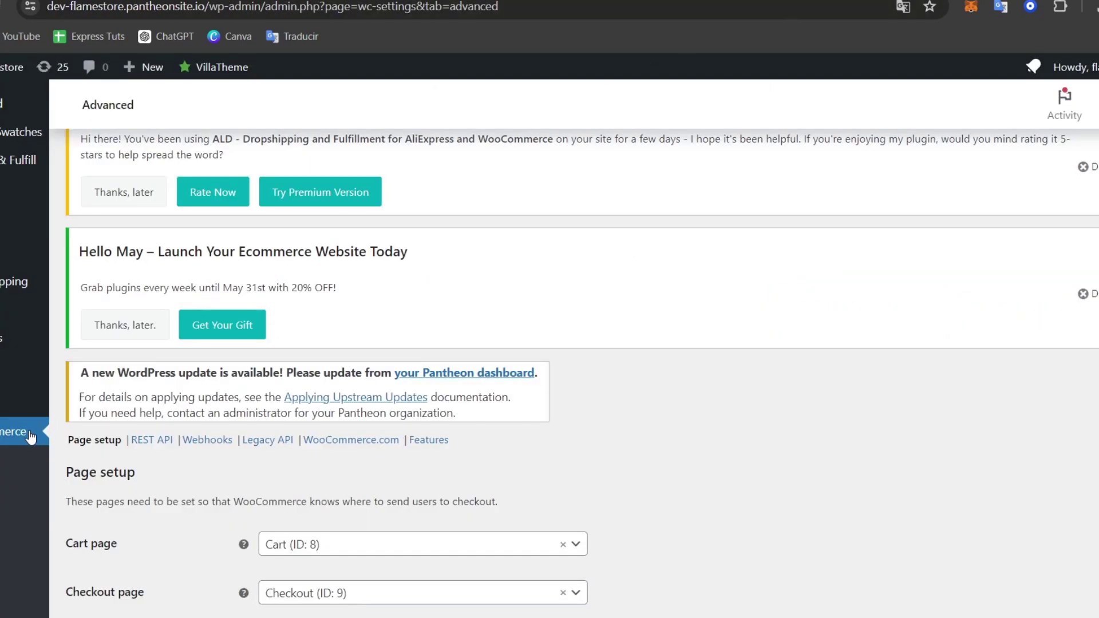
Search the Add New Plugin directory for 'face'
scroll(30, 438, "down", 13)
mouse_move(29, 490)
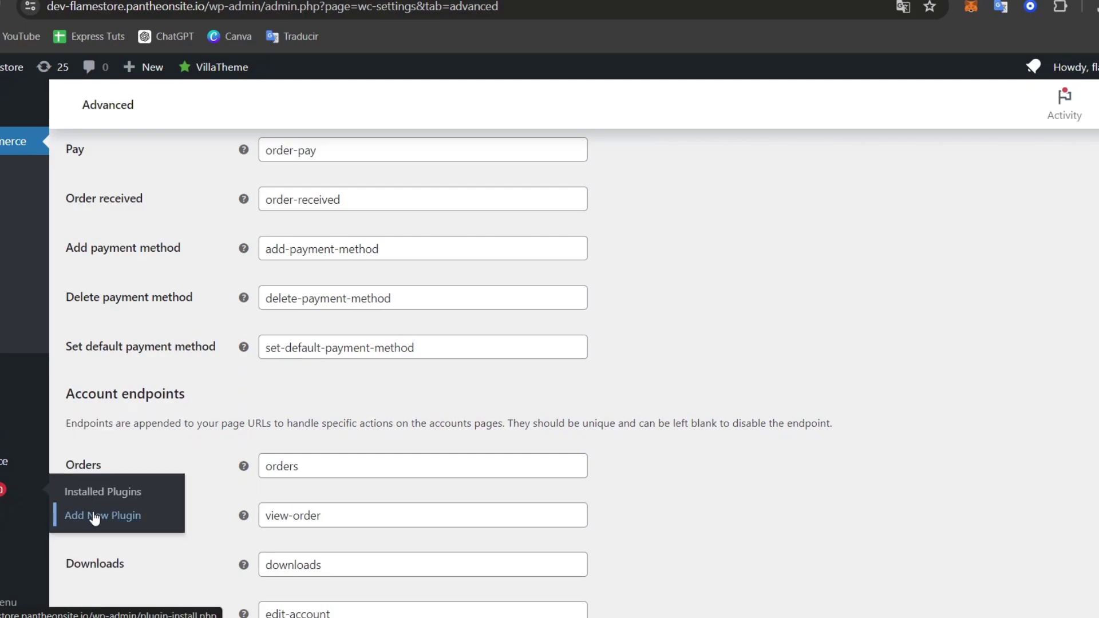
left_click(150, 519)
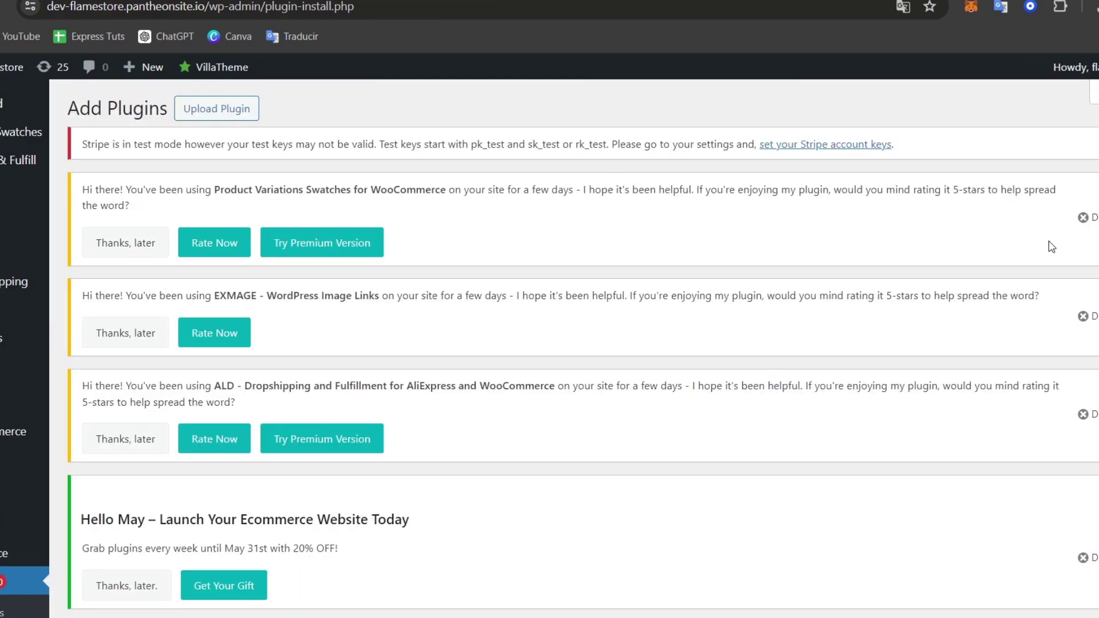
scroll(1052, 247, "down", 9)
left_click(1056, 241)
type("facebook")
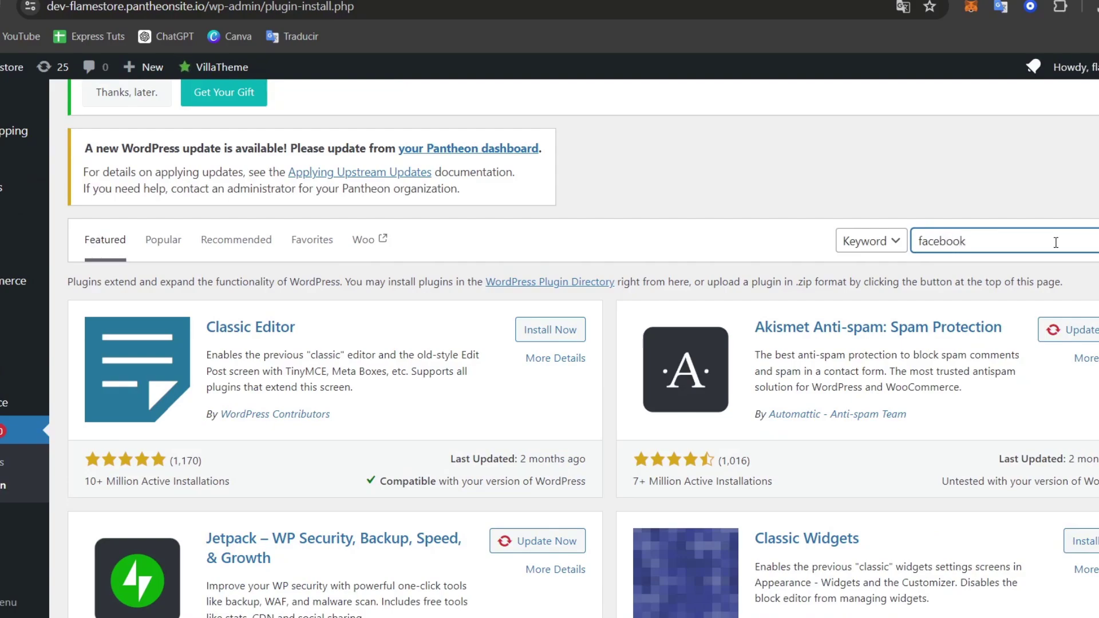
Install and activate the Facebook for WooCommerce plugin
scroll(990, 338, "down", 6)
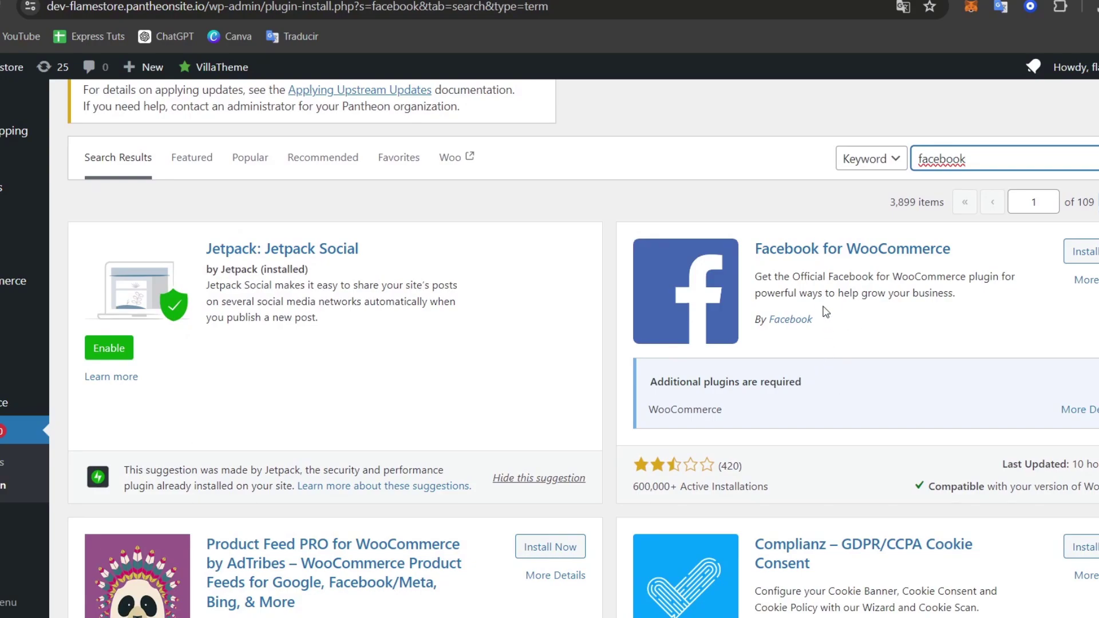
left_click_drag(827, 313, 800, 333)
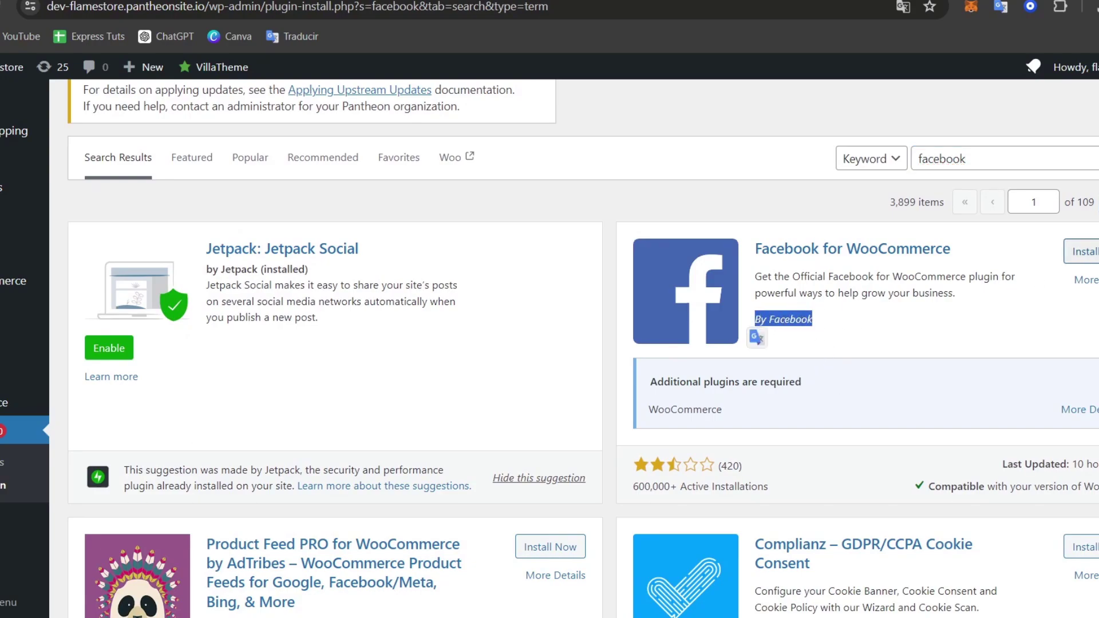
left_click(1083, 251)
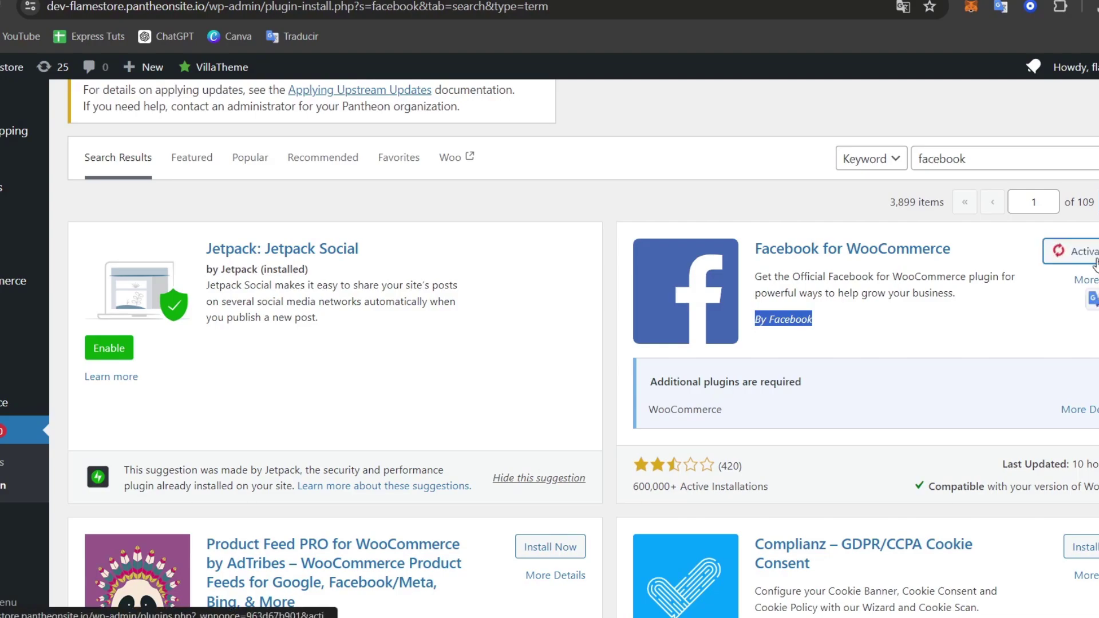
left_click(1091, 255)
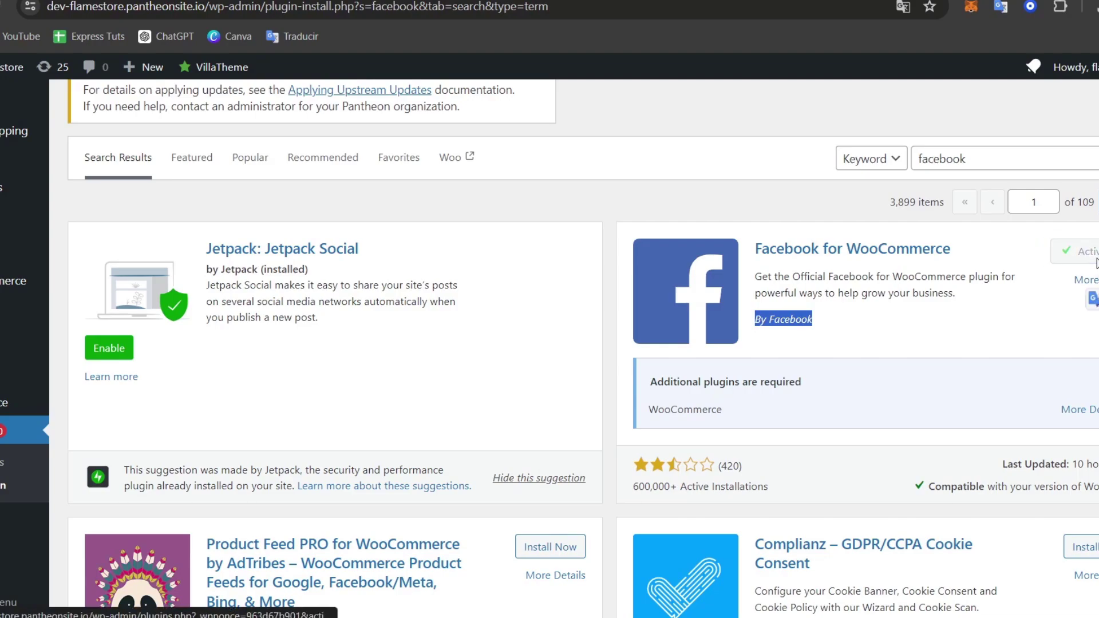
Review the Facebook for WooCommerce plugin details, then close them
left_click(922, 250)
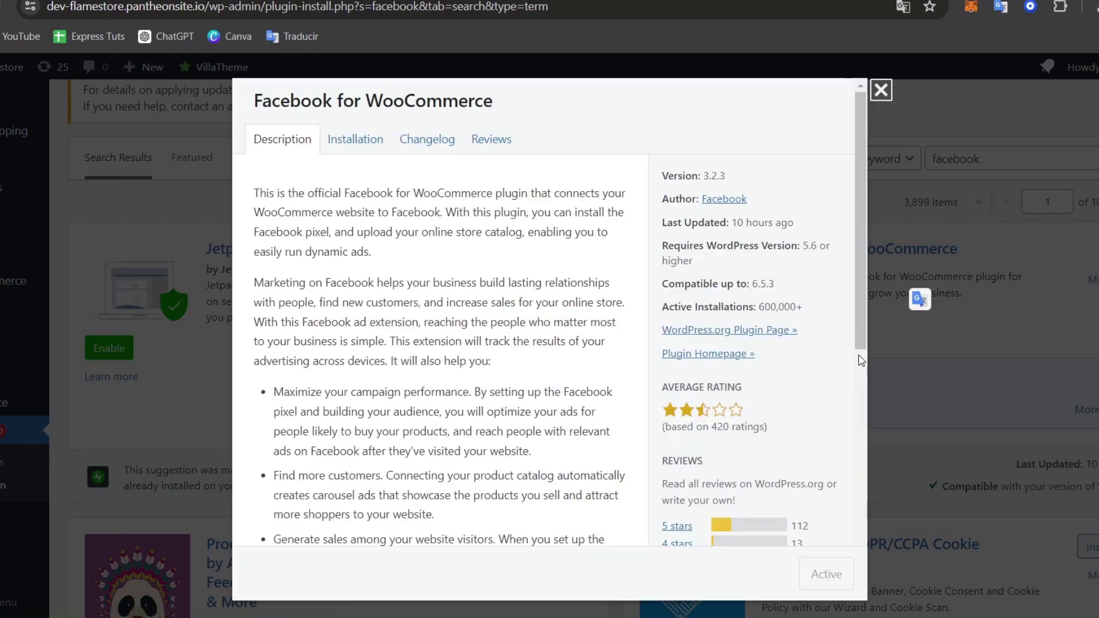
scroll(503, 399, "down", 3)
key("Escape")
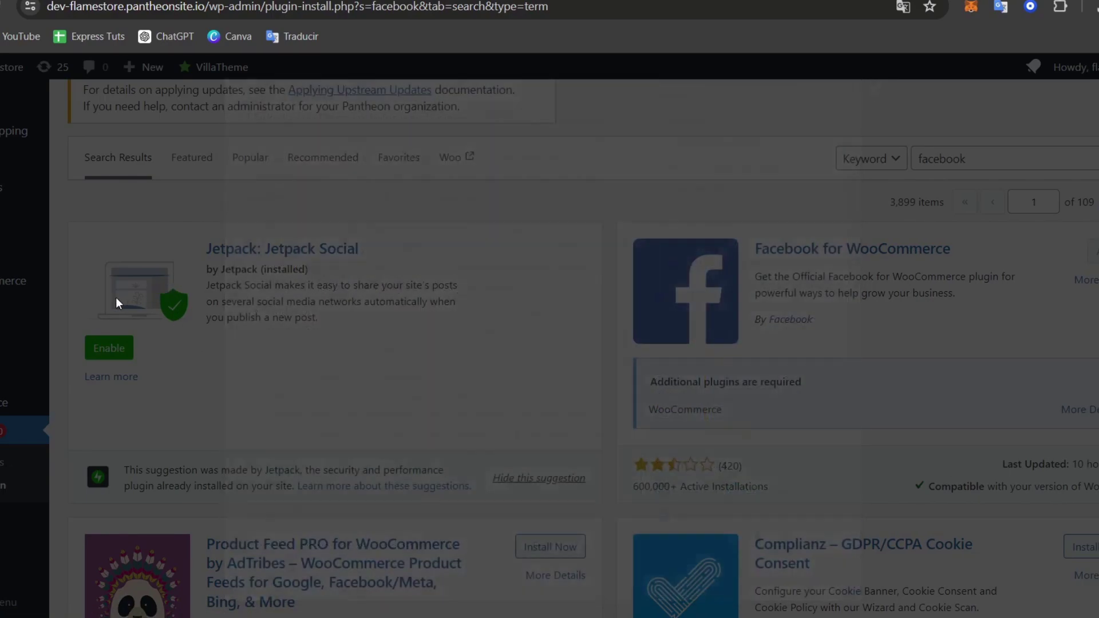
scroll(549, 344, "down", 1)
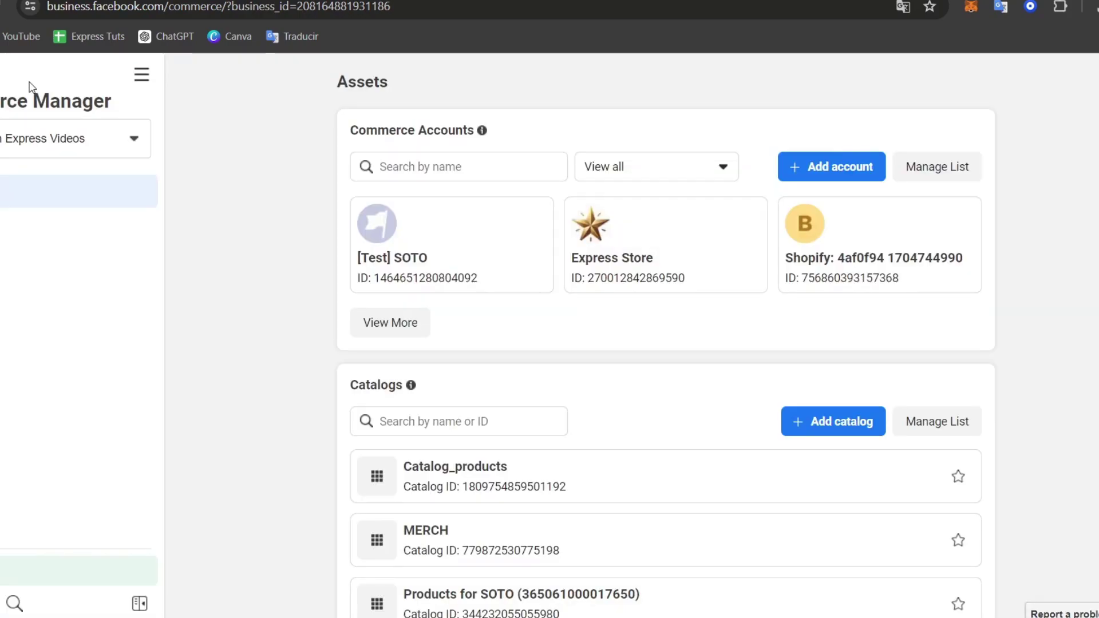
Open the [Test] SOTO commerce account
scroll(681, 410, "down", 2)
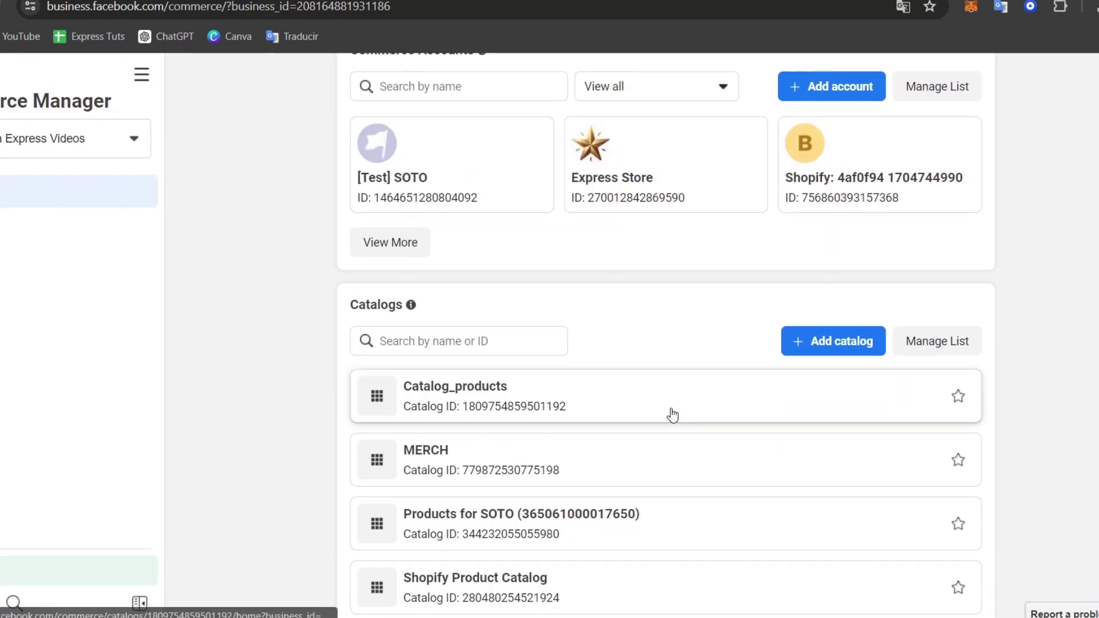
scroll(572, 344, "up", 2)
left_click(432, 265)
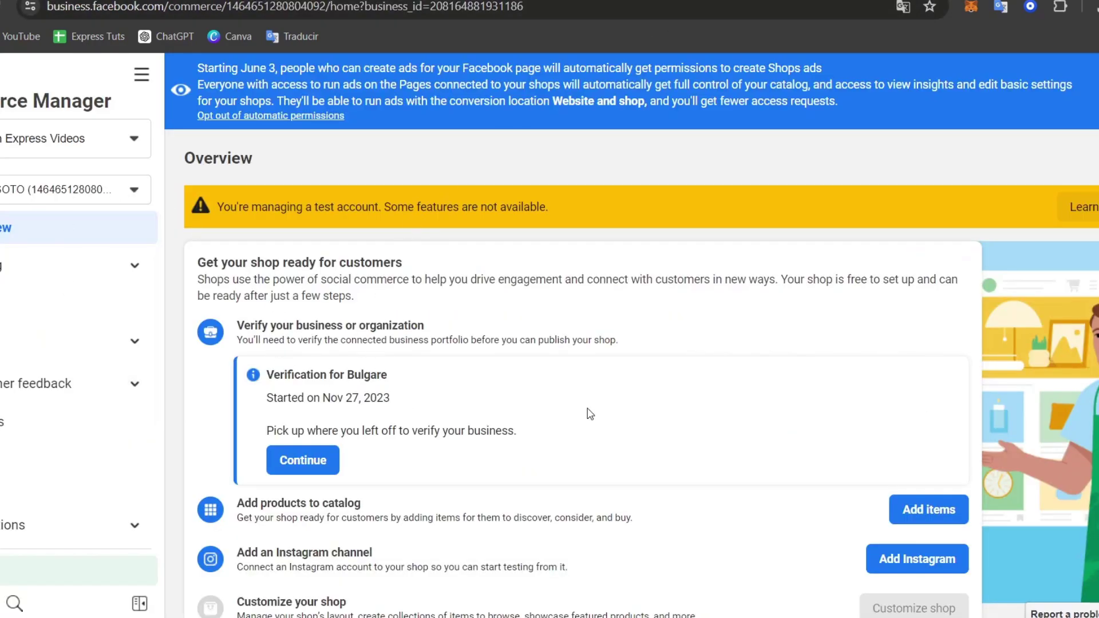
Read the setup checklist: business verification, adding products, and the Instagram channel step
scroll(590, 413, "down", 4)
scroll(596, 414, "down", 1)
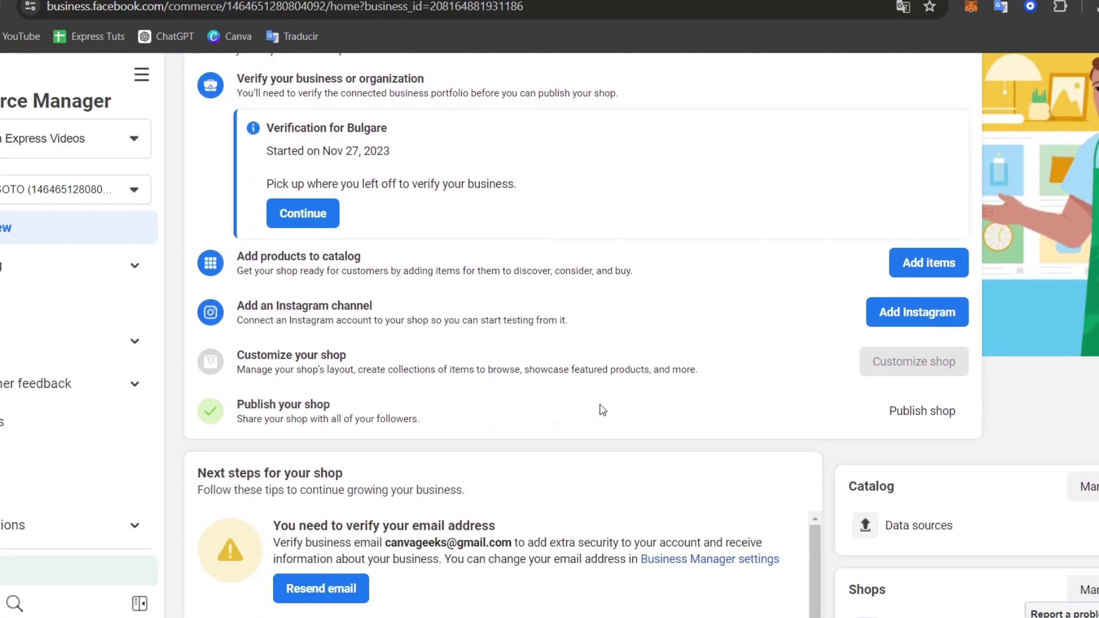
left_click_drag(423, 140, 292, 80)
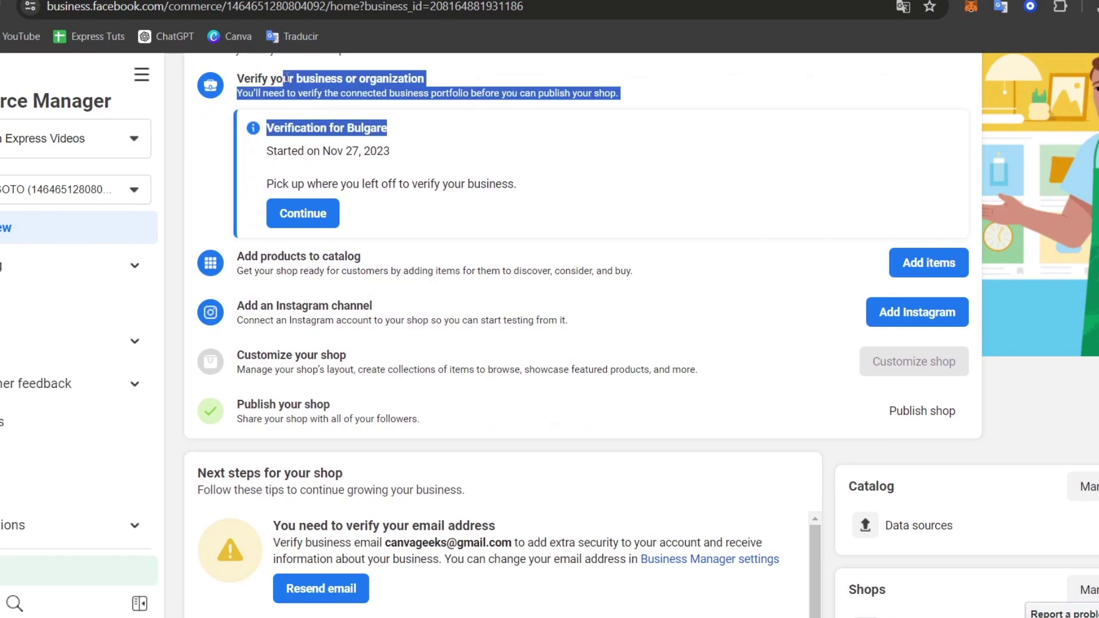
left_click_drag(409, 271, 259, 256)
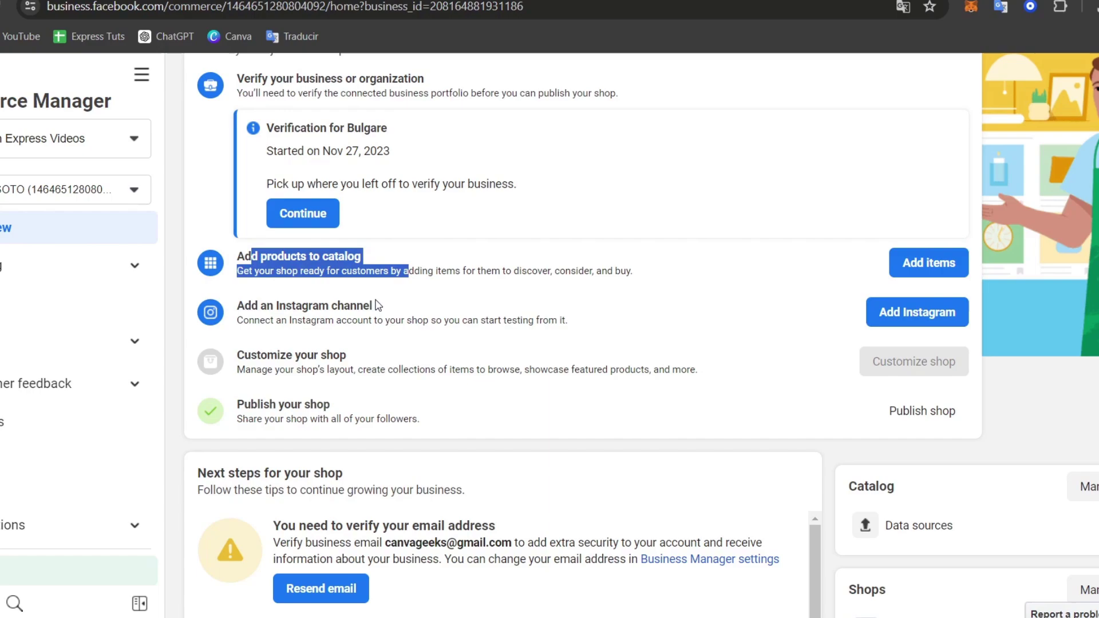
left_click_drag(442, 320, 262, 307)
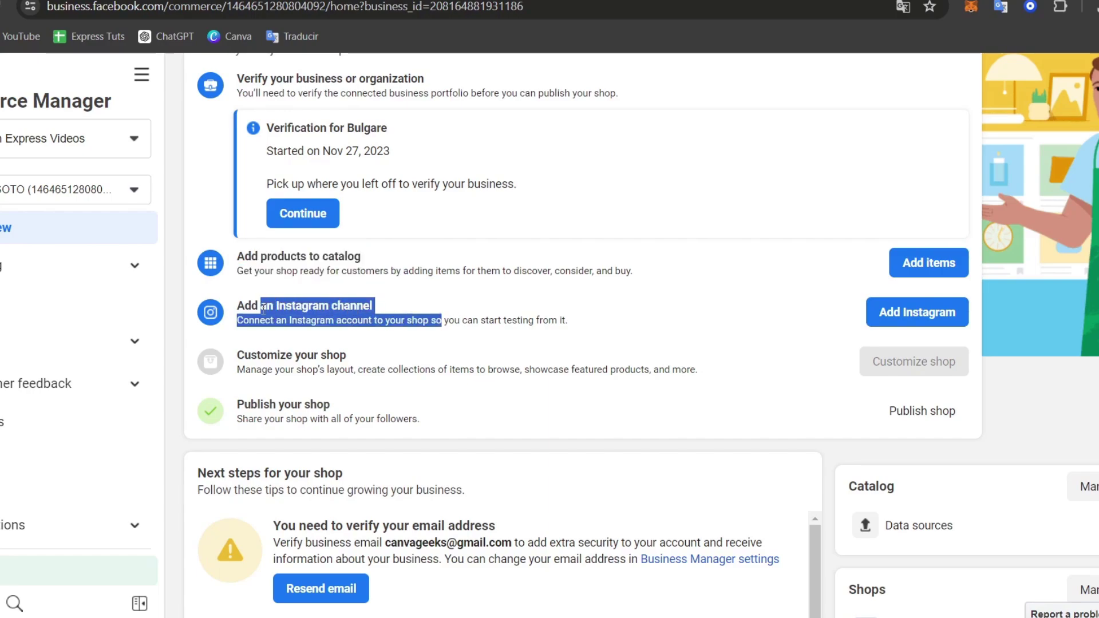
left_click(353, 325)
left_click_drag(454, 321, 589, 308)
left_click(599, 315)
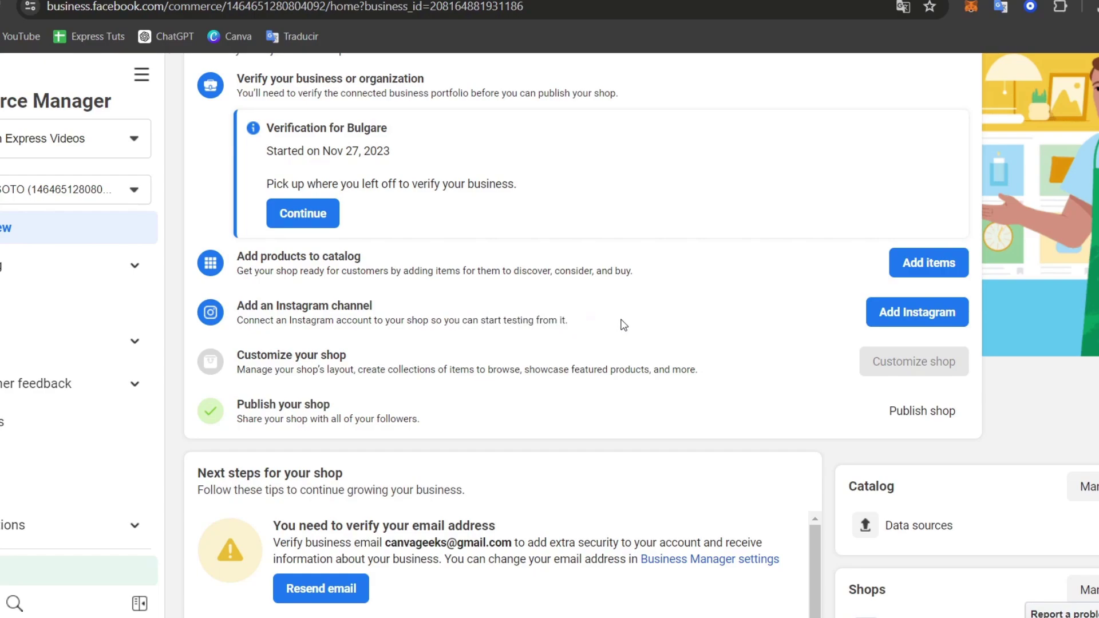
View the Add Instagram business assets, then return to the shop Overview
left_click(915, 312)
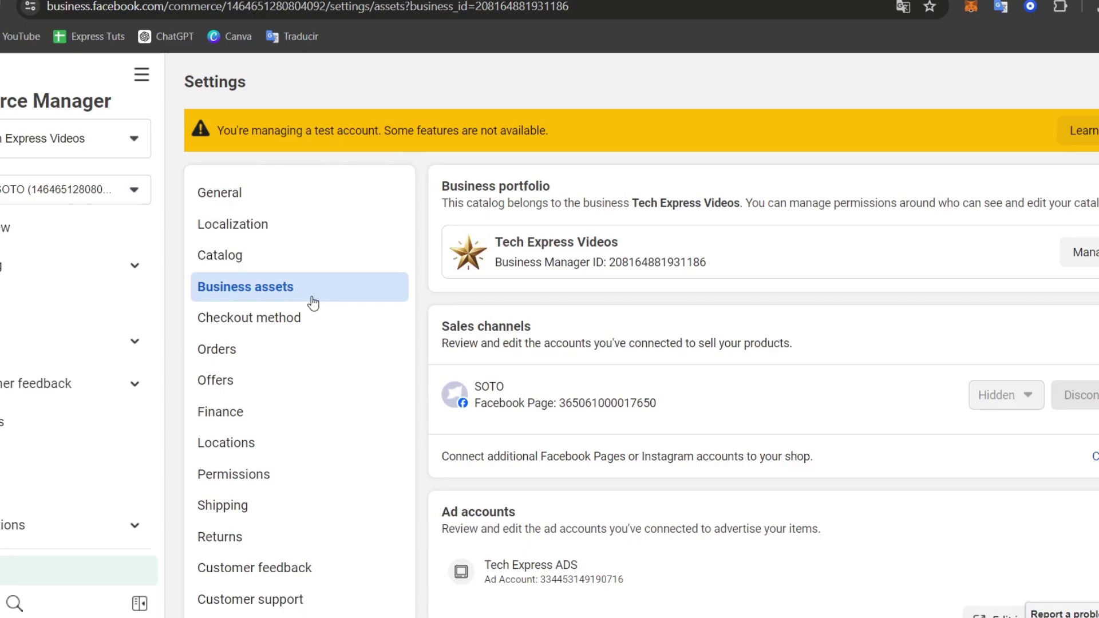
scroll(747, 327, "down", 5)
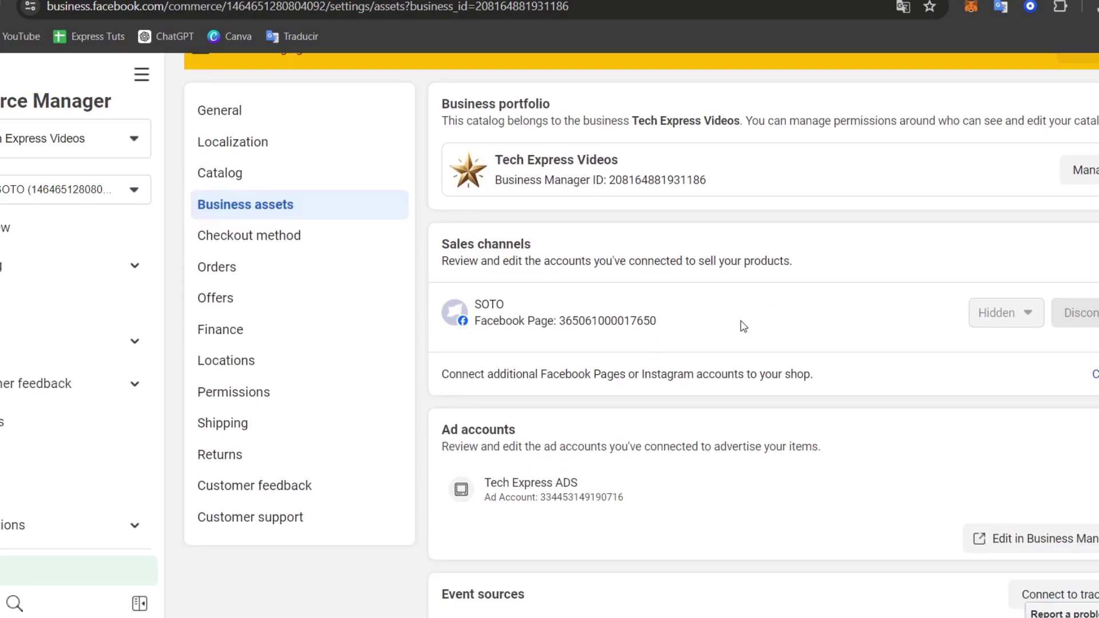
scroll(683, 370, "up", 5)
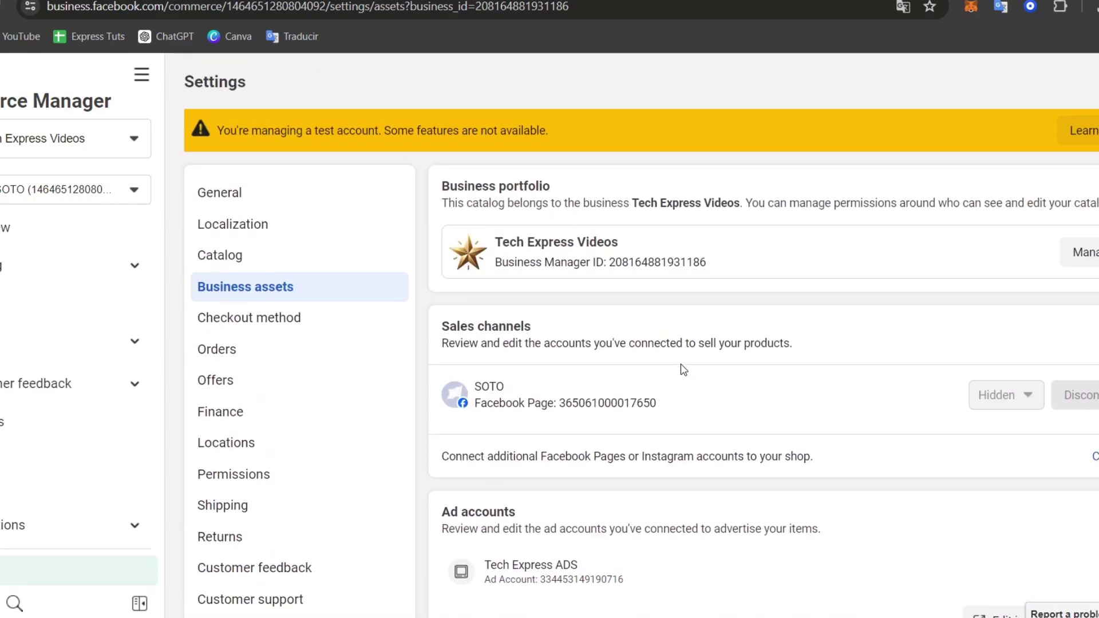
left_click(4, 228)
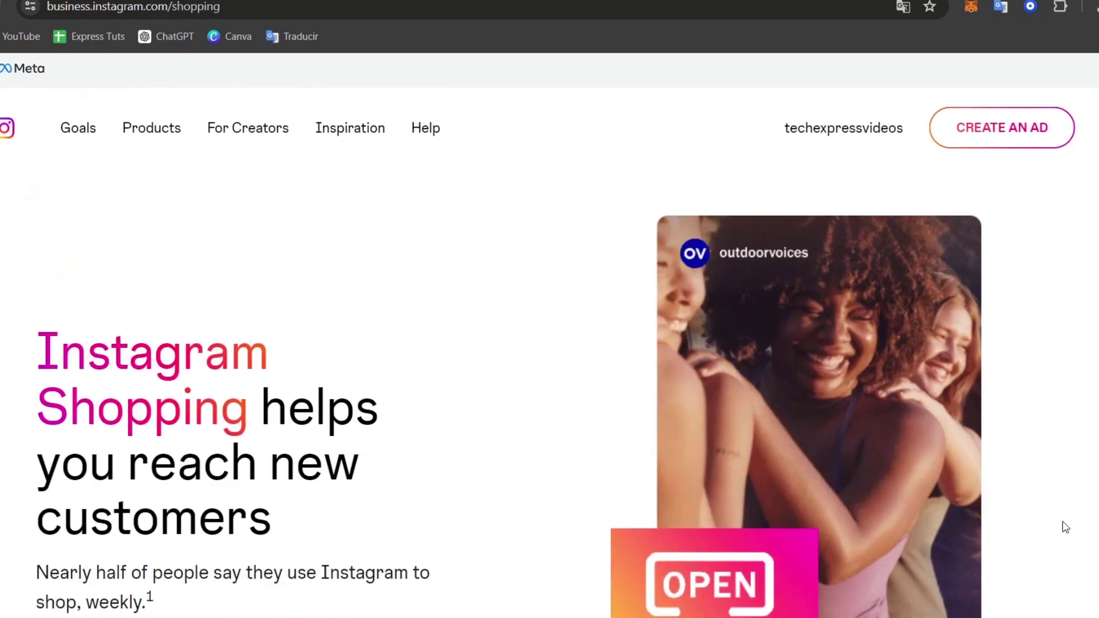
scroll(1067, 527, "down", 1)
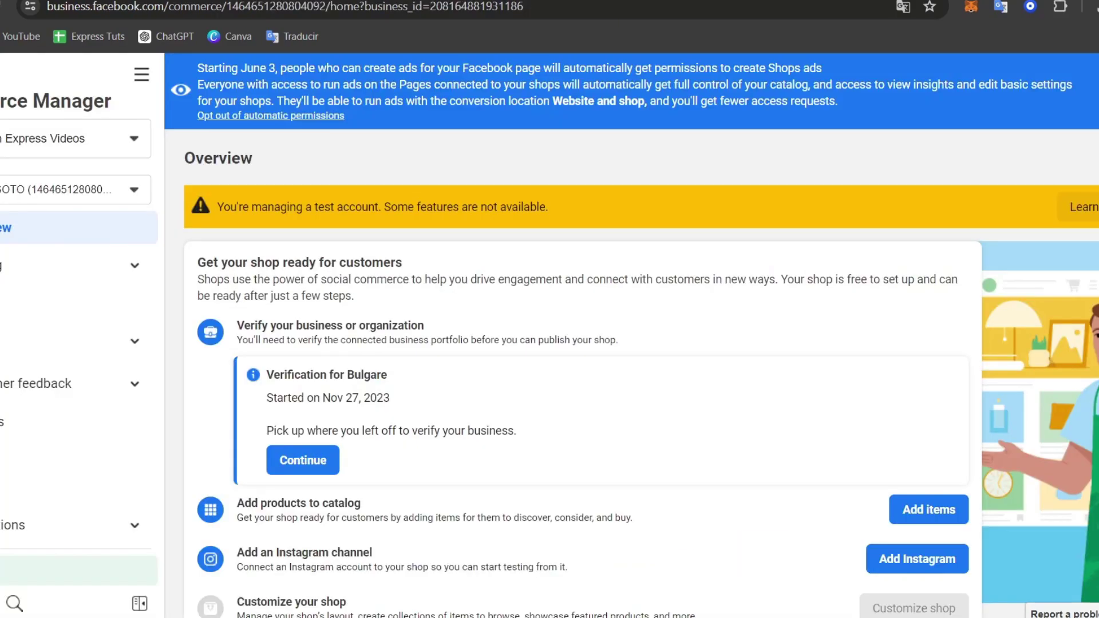
scroll(786, 414, "down", 4)
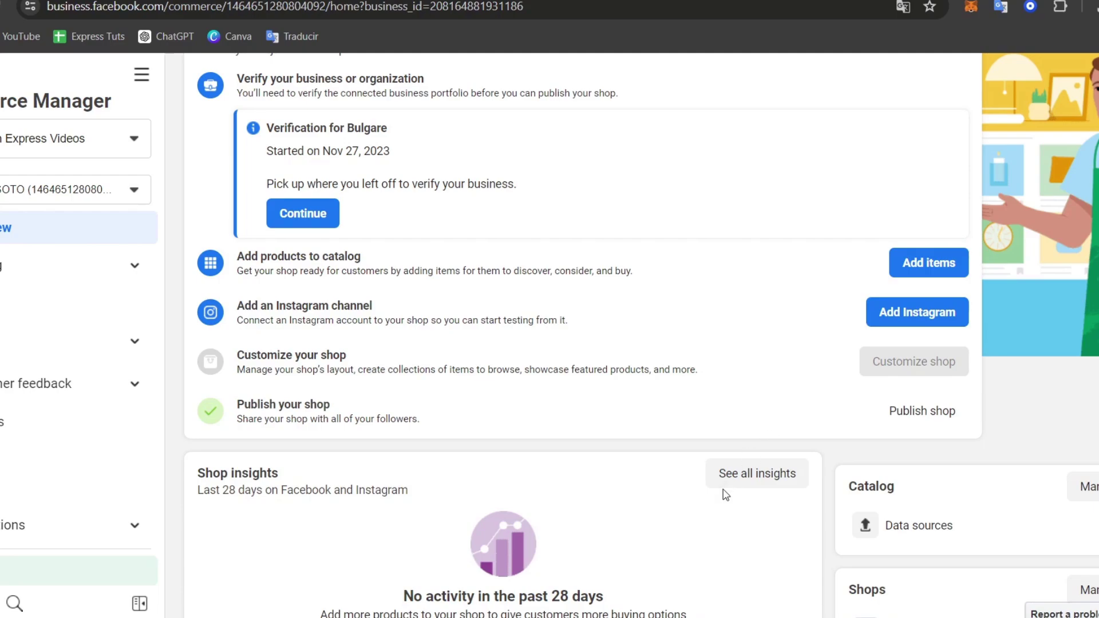
left_click(724, 486)
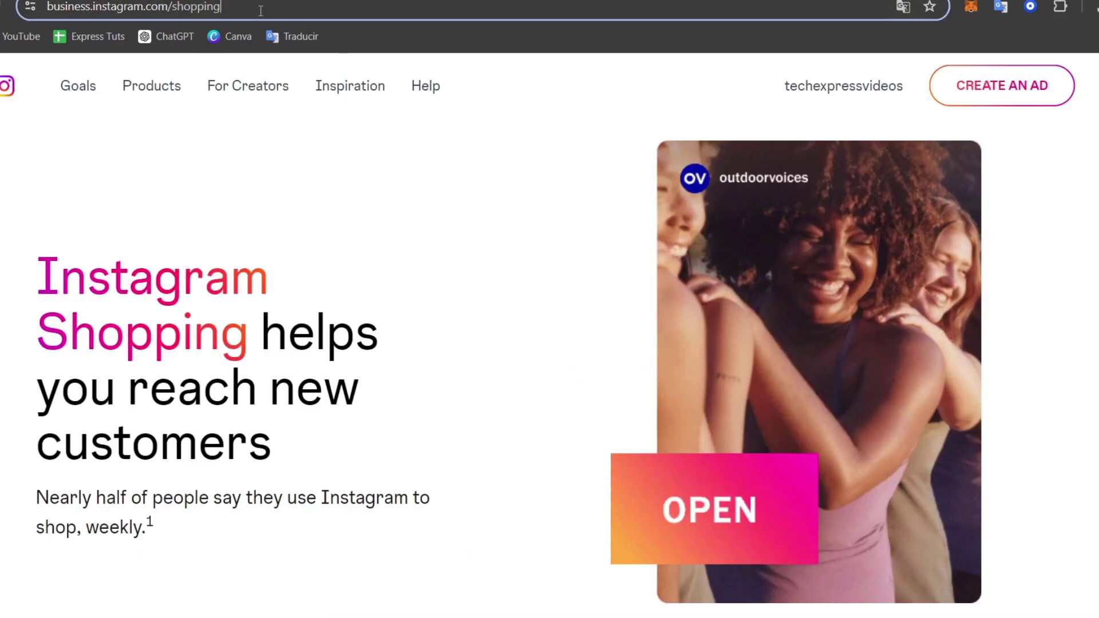
Go to instagram.com and dismiss the page translation prompt
left_click(458, 11)
type("in")
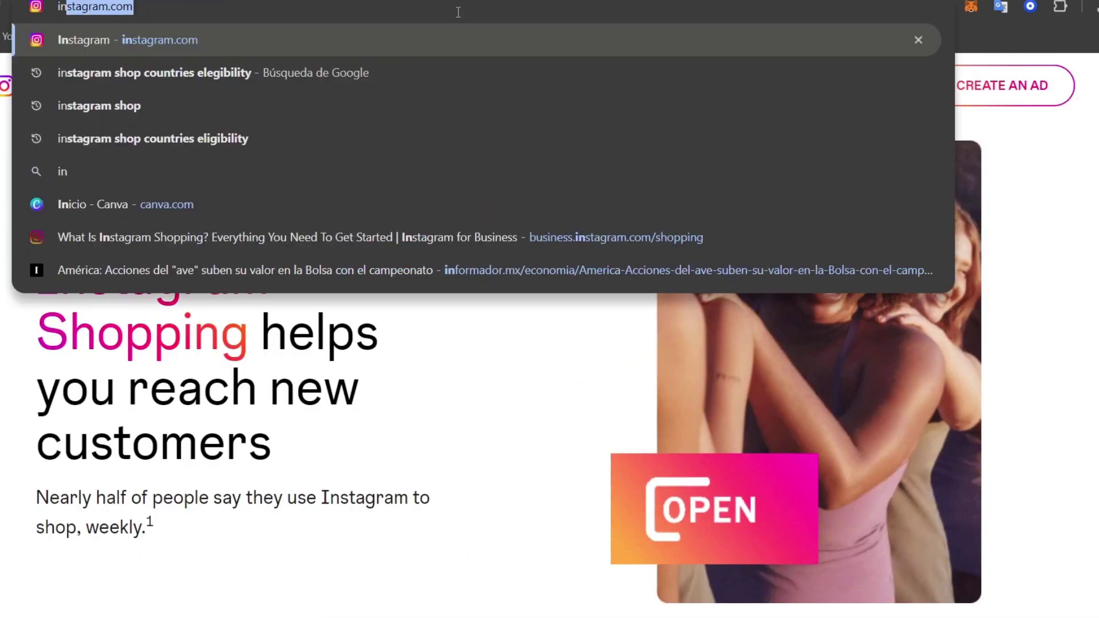
key("Return")
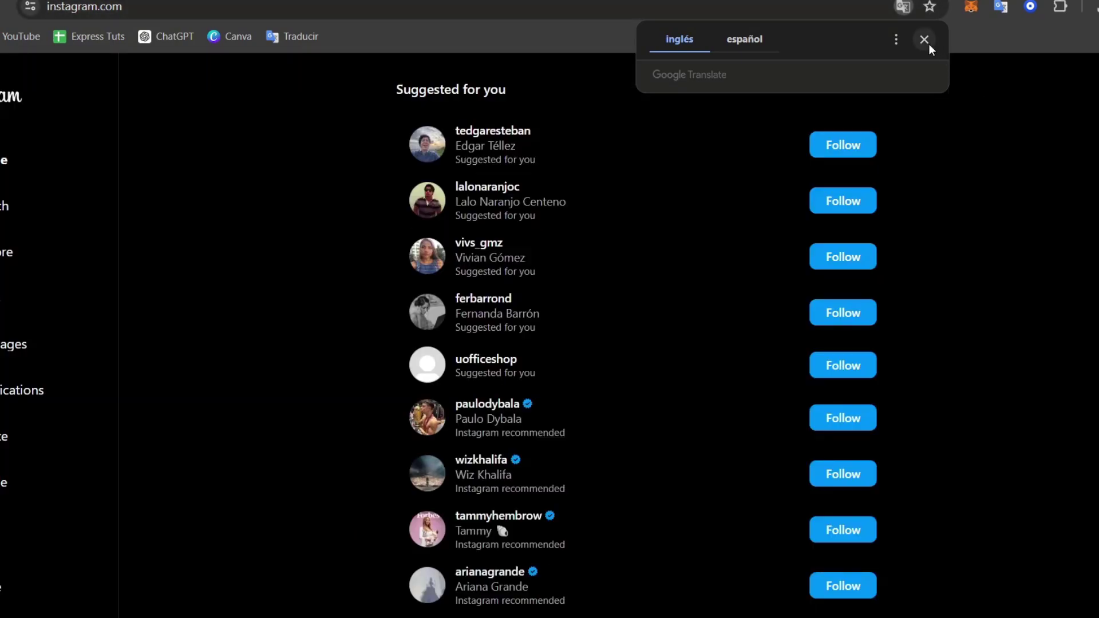
left_click(925, 40)
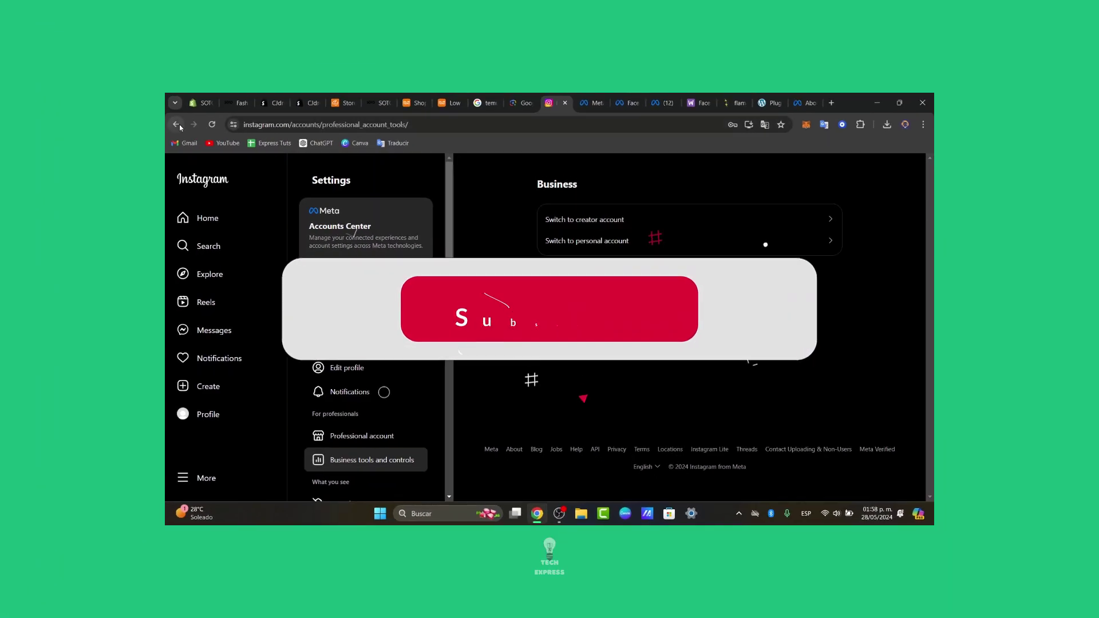
Leave Professional account settings, go back to Instagram Shopping, and expand Collections
left_click(176, 124)
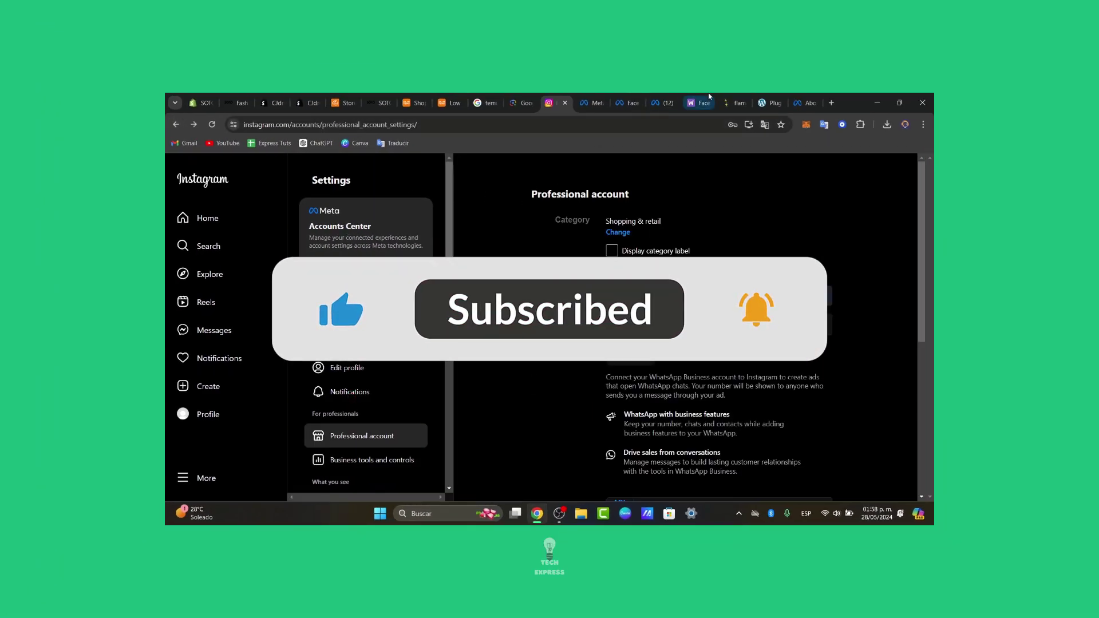
left_click(177, 124)
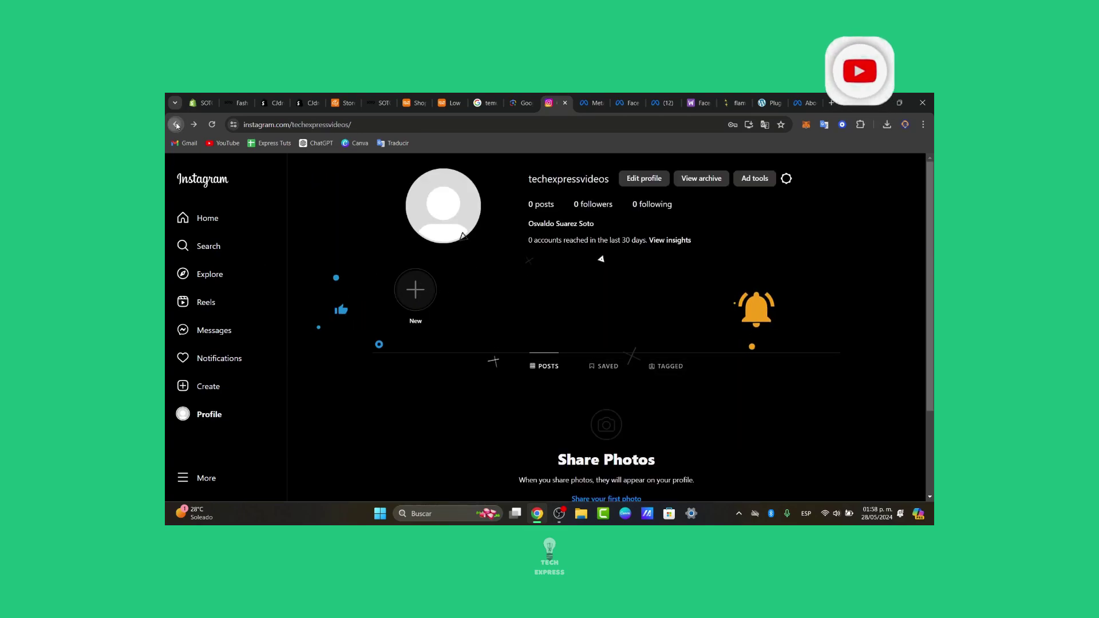
left_click(177, 124)
left_click(177, 124)
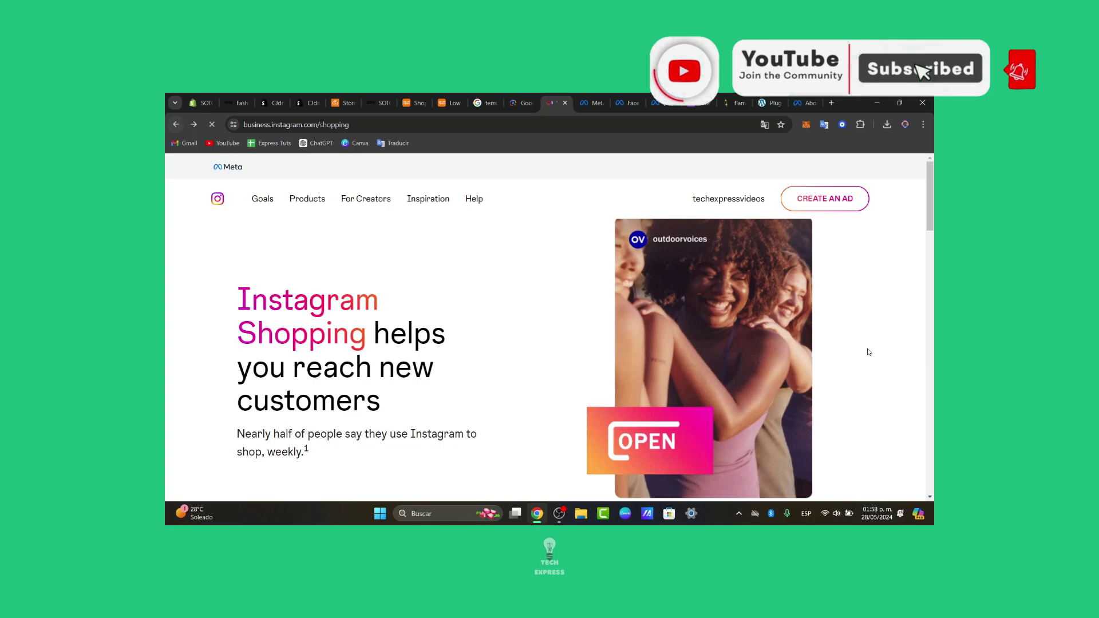
scroll(923, 298, "down", 10)
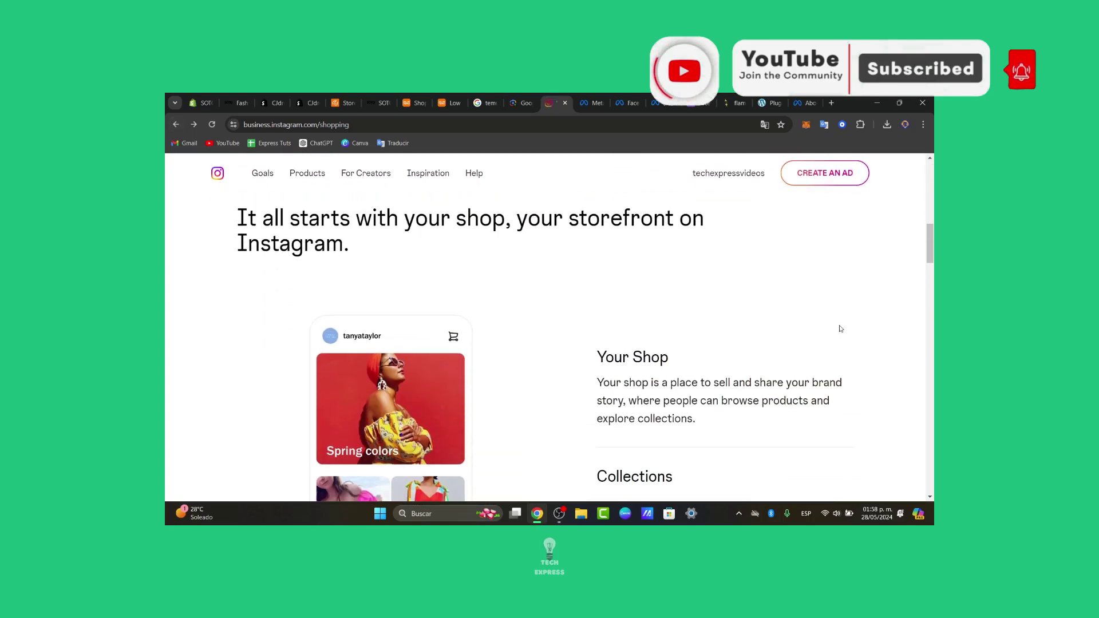
scroll(841, 329, "down", 3)
left_click(840, 327)
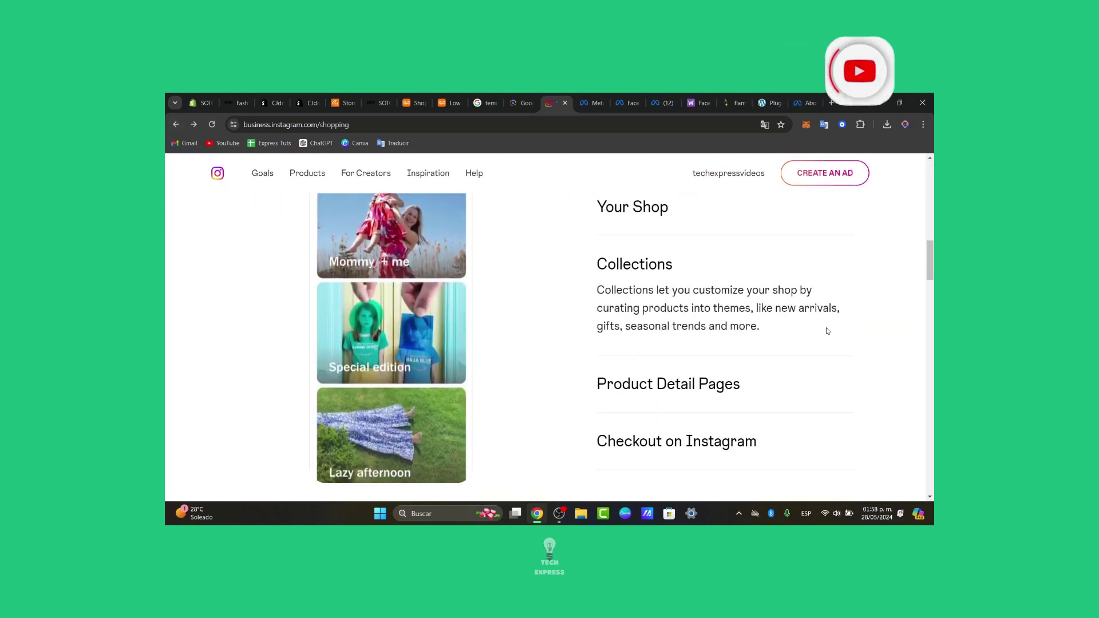